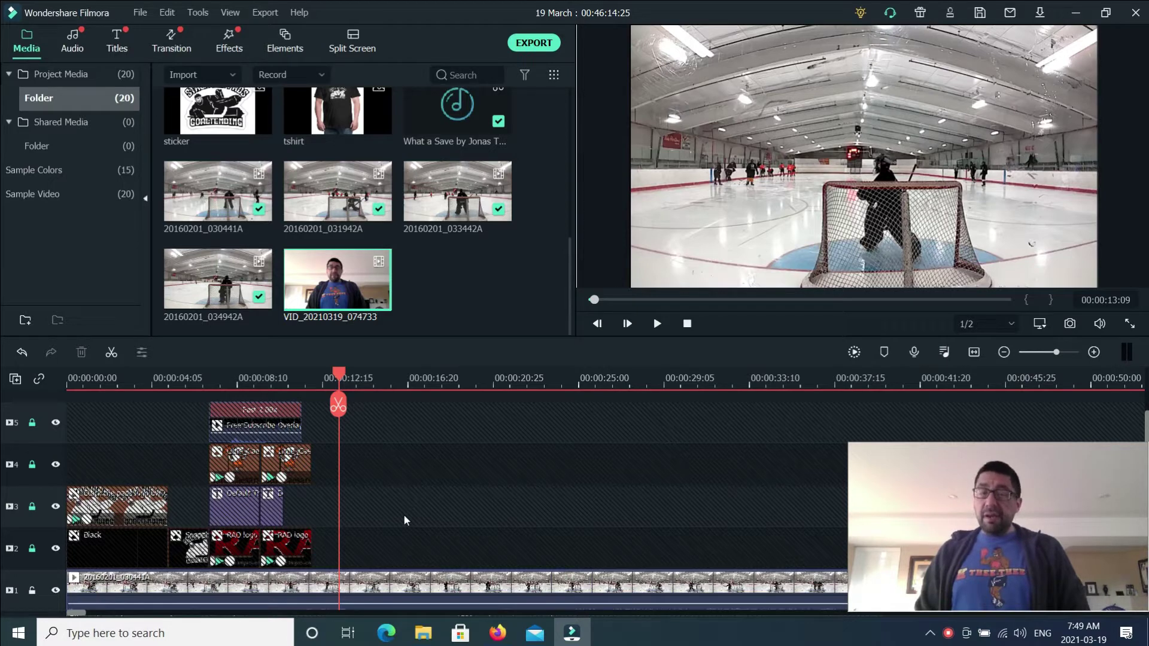
Step: Scroll through the timeline tracks, then minimize Filmora to the desktop
scroll(403, 514, "down", 1)
scroll(404, 515, "down", 1)
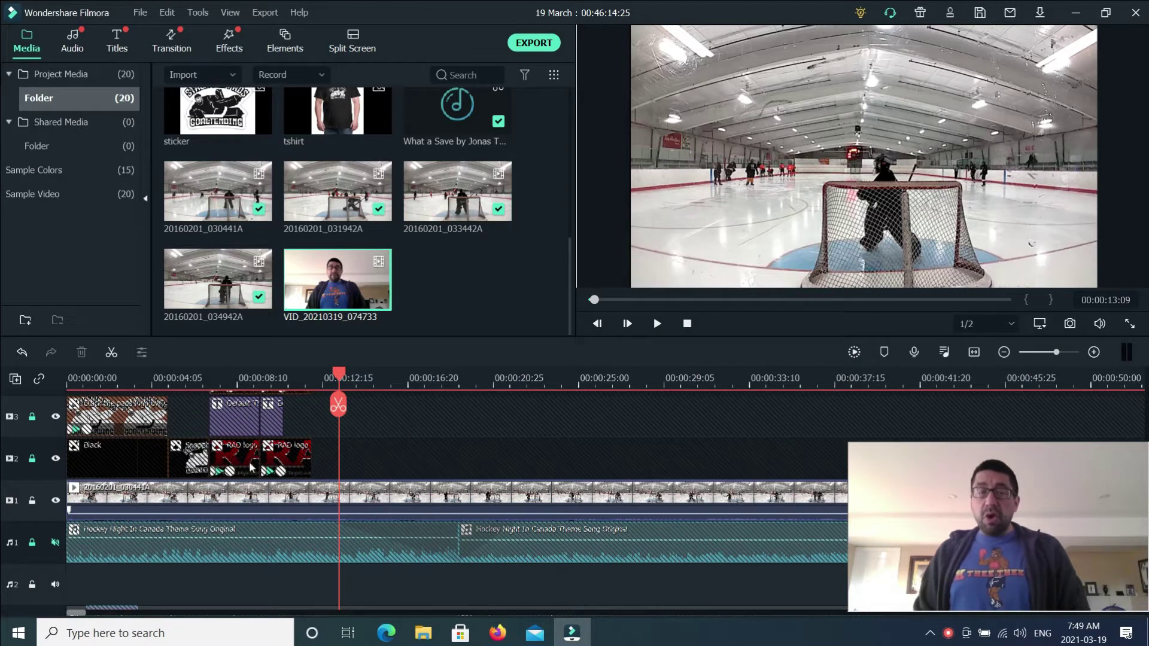
scroll(257, 471, "up", 1)
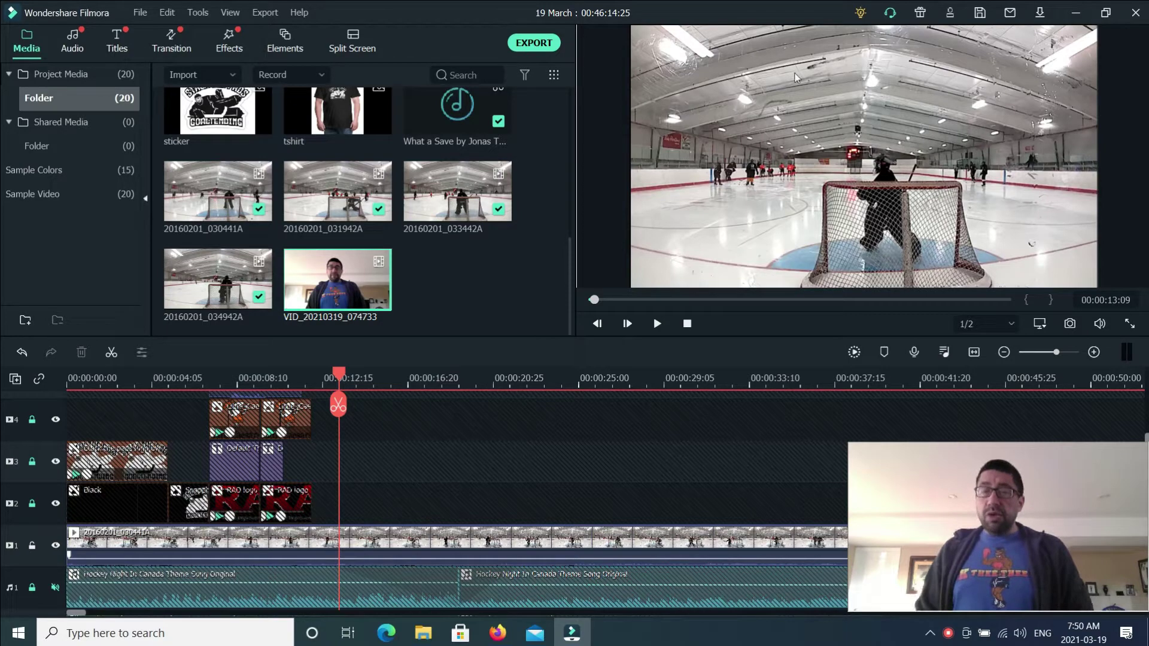
left_click(1075, 12)
Step: Open In game scoreboard linear.pptx and review the scoreboard layouts on slides 2 and 3
double_click(256, 115)
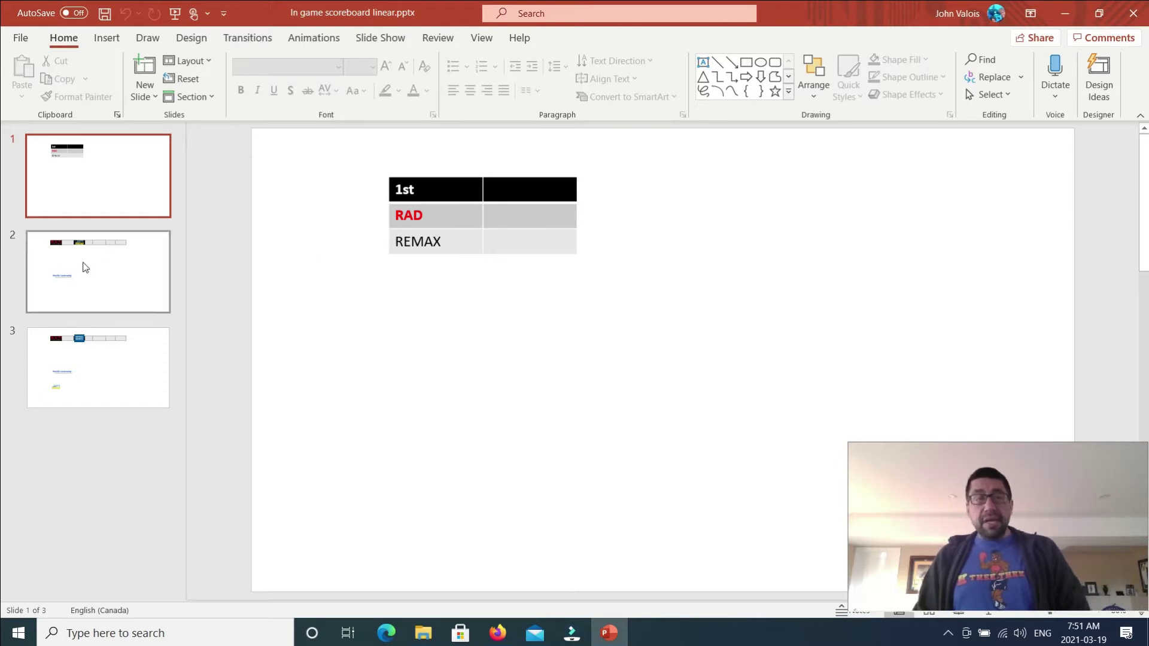
left_click(110, 280)
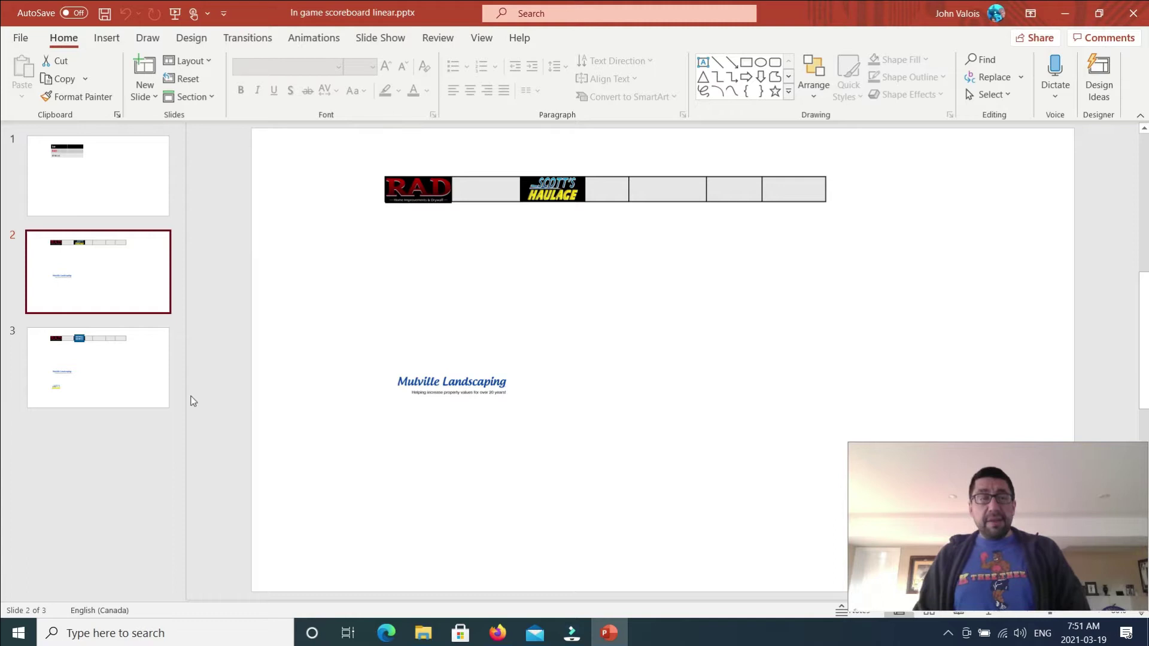
left_click(107, 366)
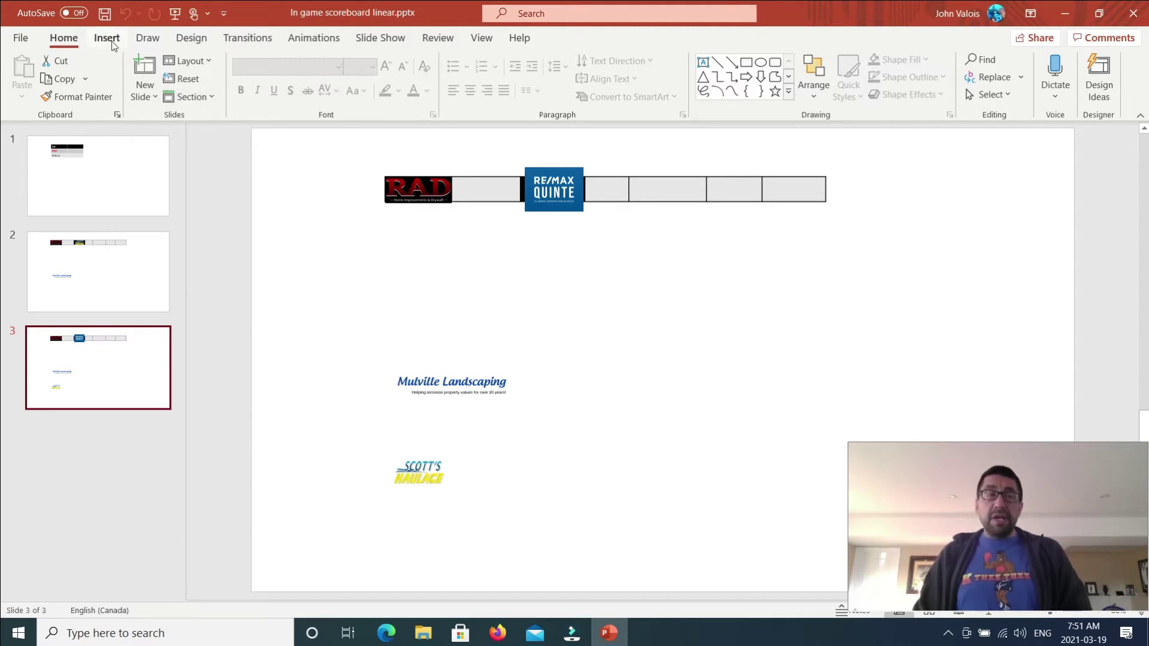
Step: Add slide 4 and delete its title and content placeholders, then start inserting a table
left_click(145, 72)
left_click(448, 153)
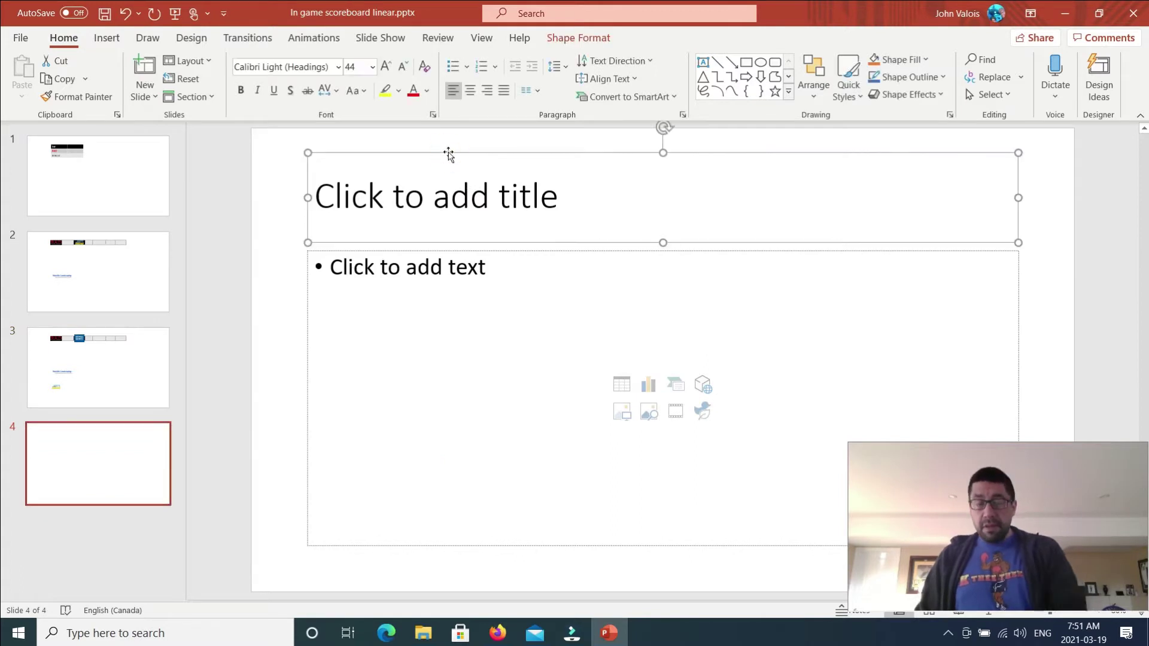
key("Delete")
left_click(427, 254)
key("Delete")
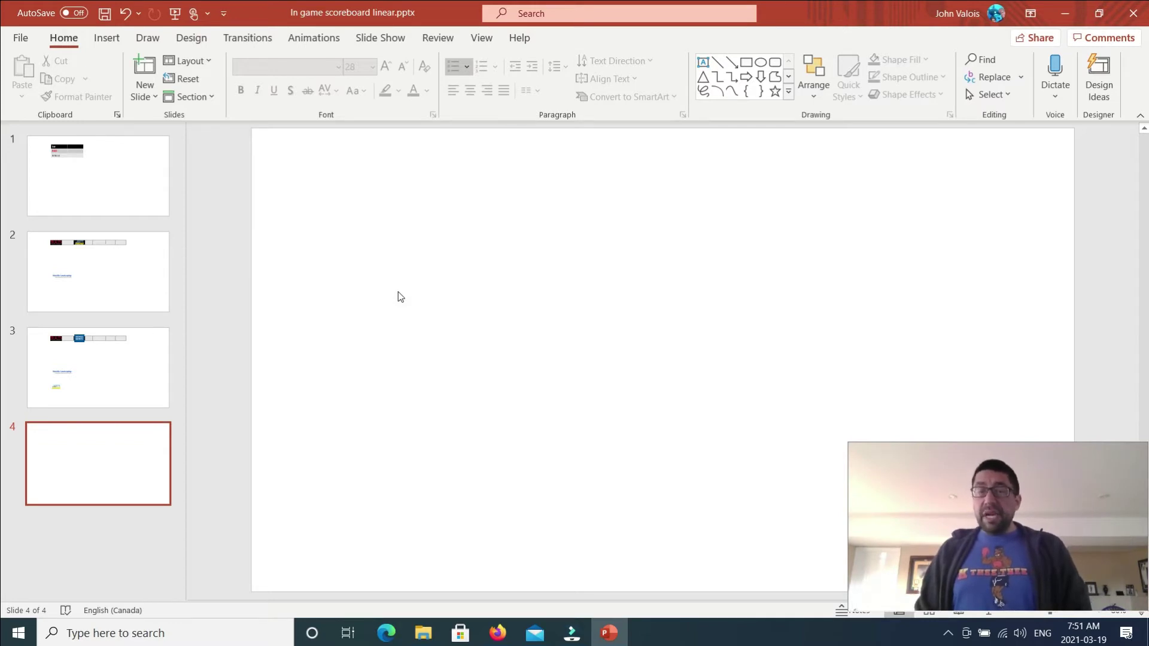
left_click(108, 39)
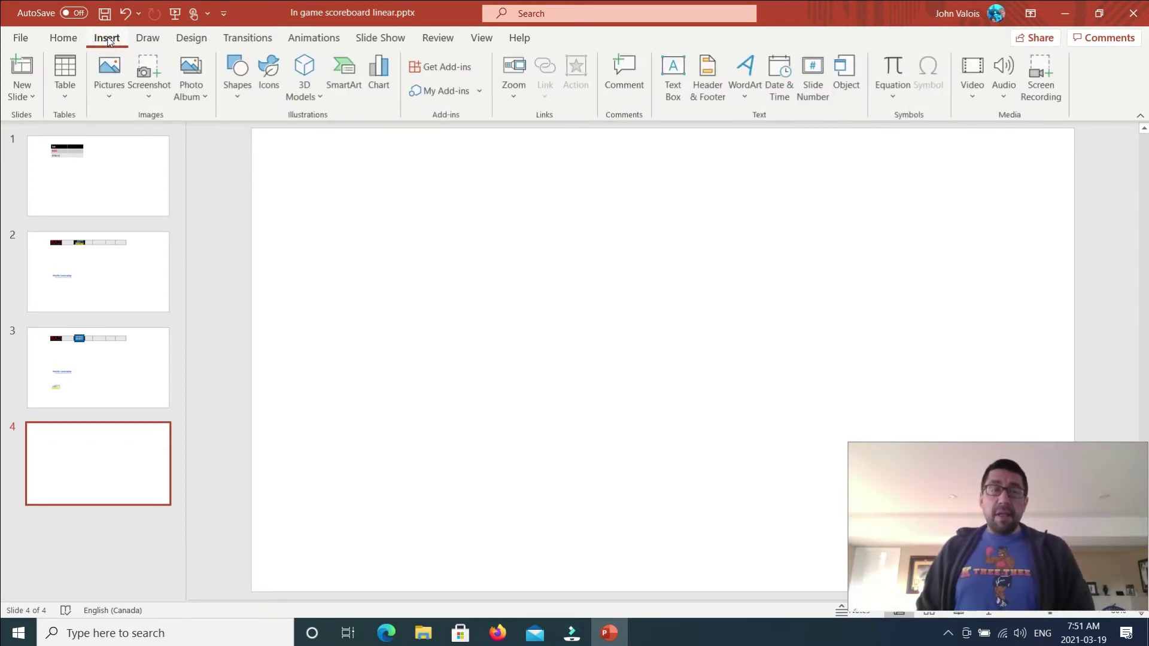
left_click(59, 69)
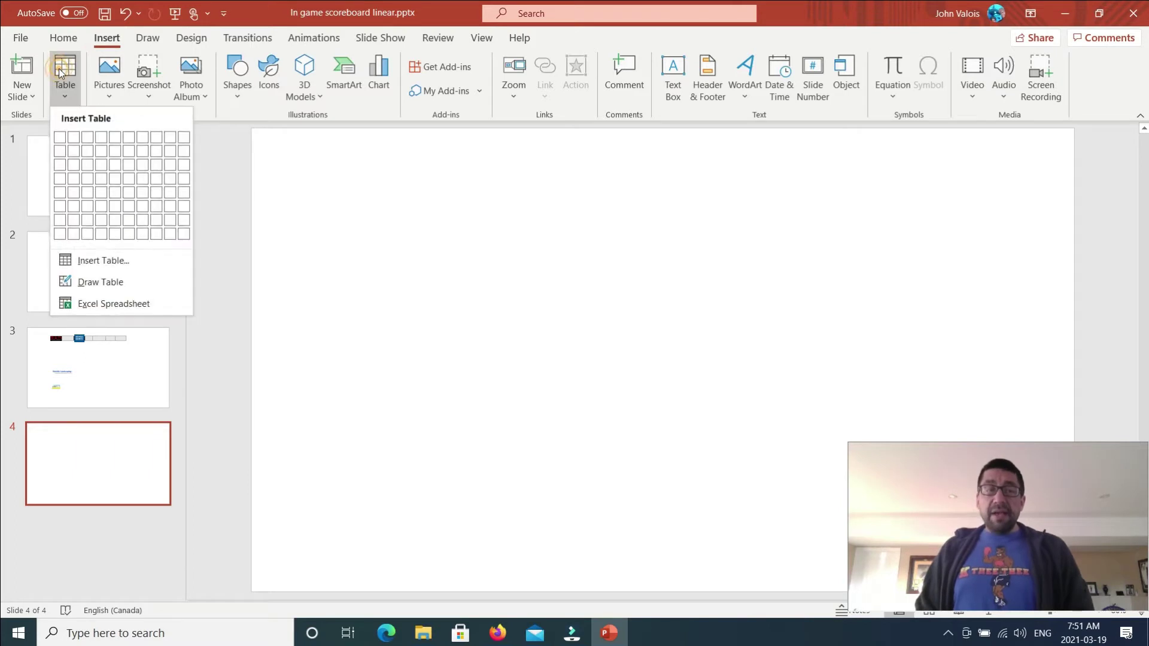
Step: Insert a narrowed 5x1 table with a light style, No Fill shading and All Borders
left_click(118, 140)
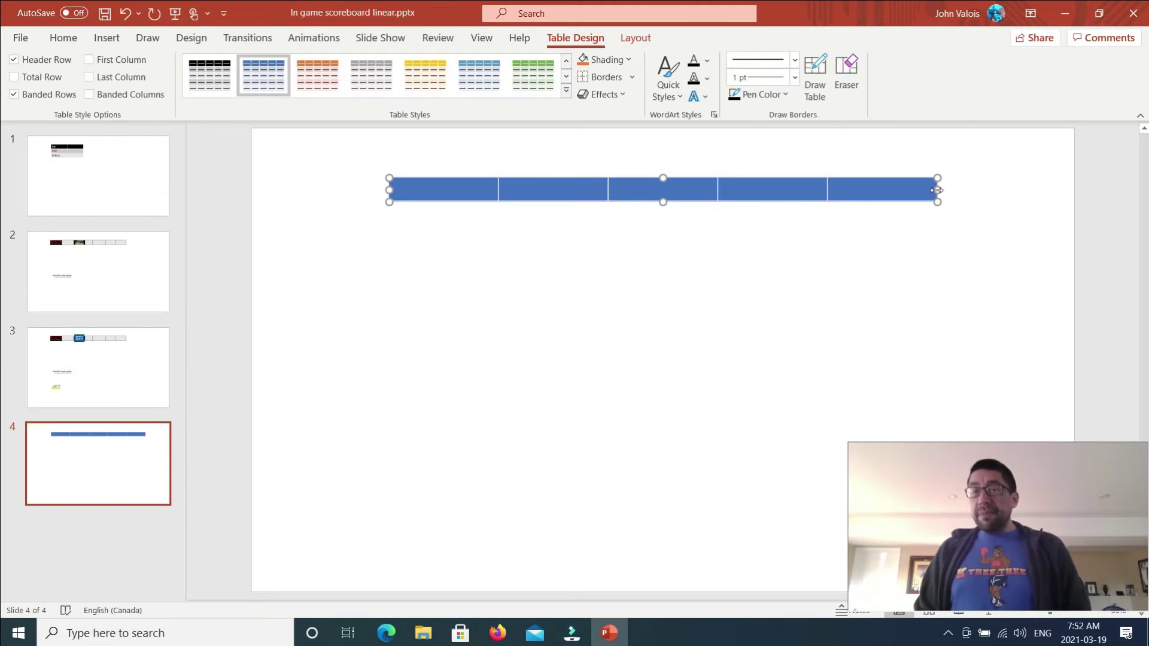
left_click_drag(938, 190, 653, 190)
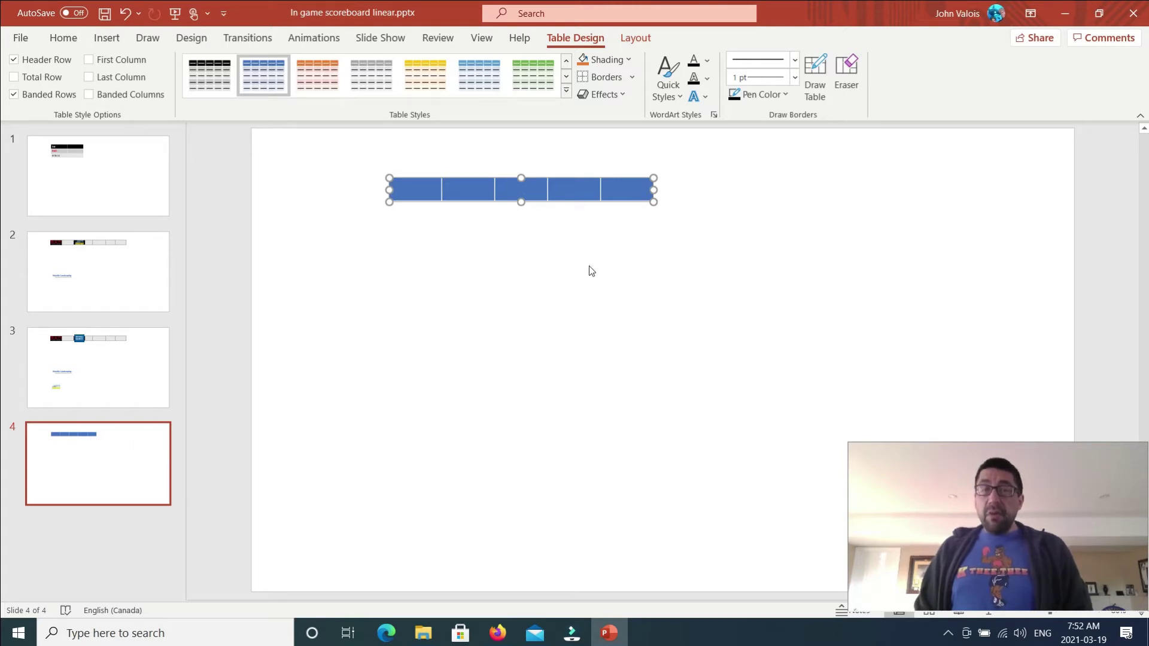
left_click(483, 75)
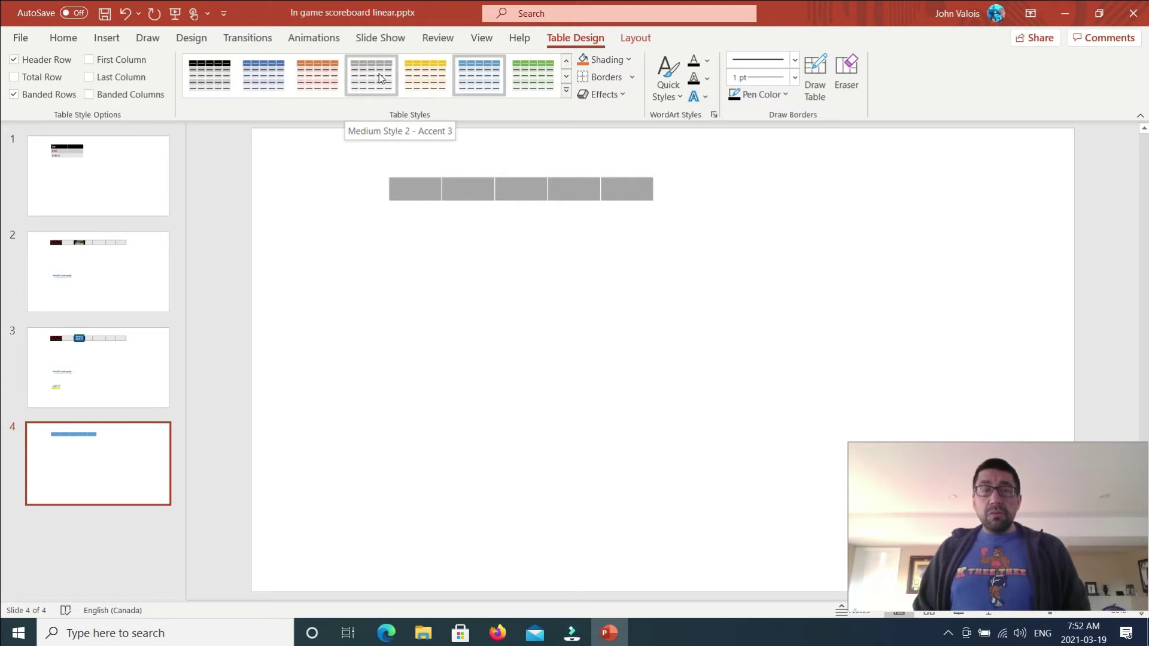
left_click(627, 60)
left_click(608, 223)
left_click(632, 77)
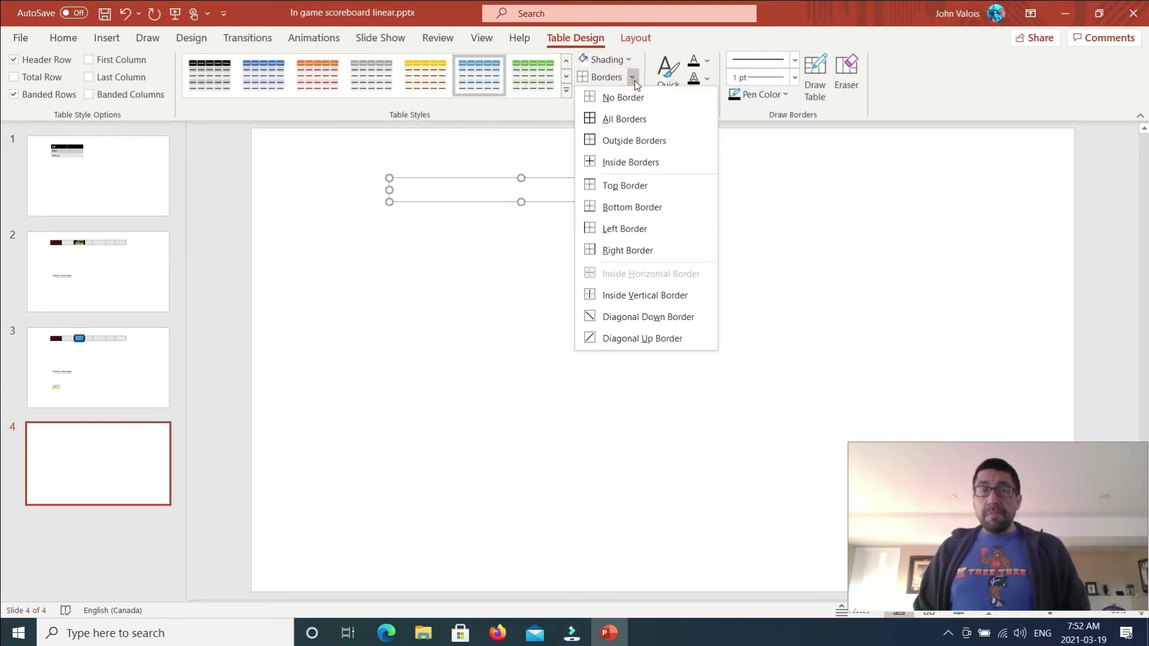
left_click(616, 118)
left_click(547, 261)
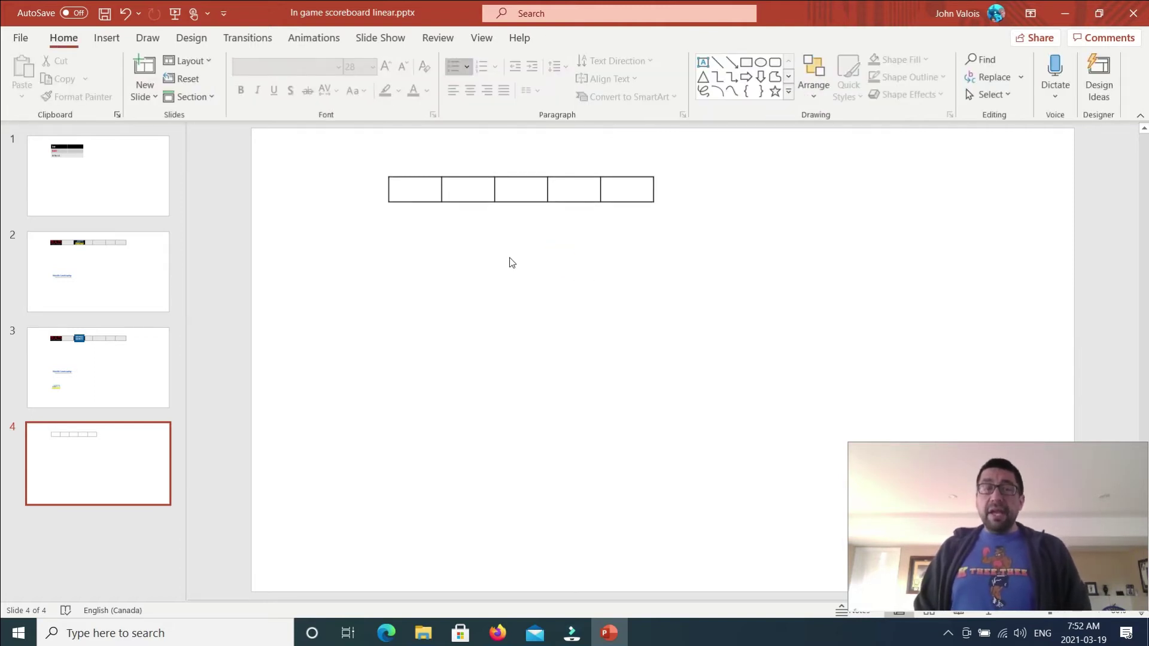
Step: Insert the Little Caesars logo from Saved Pictures and fit it into the third table cell
left_click(112, 39)
left_click(110, 83)
left_click(147, 142)
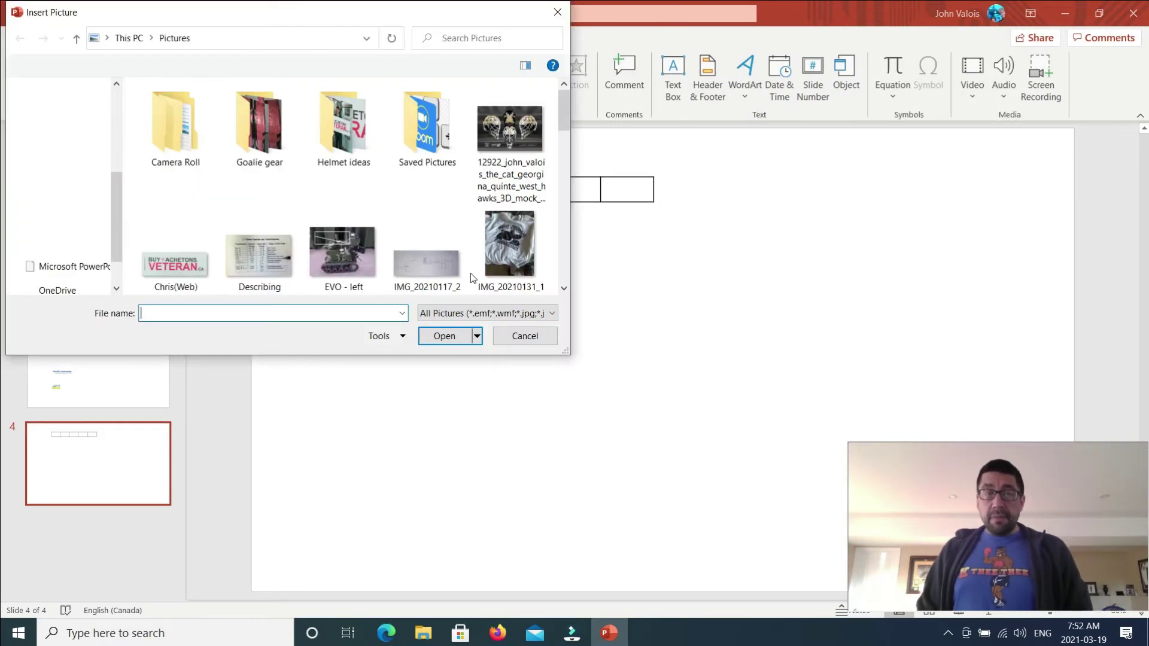
double_click(427, 127)
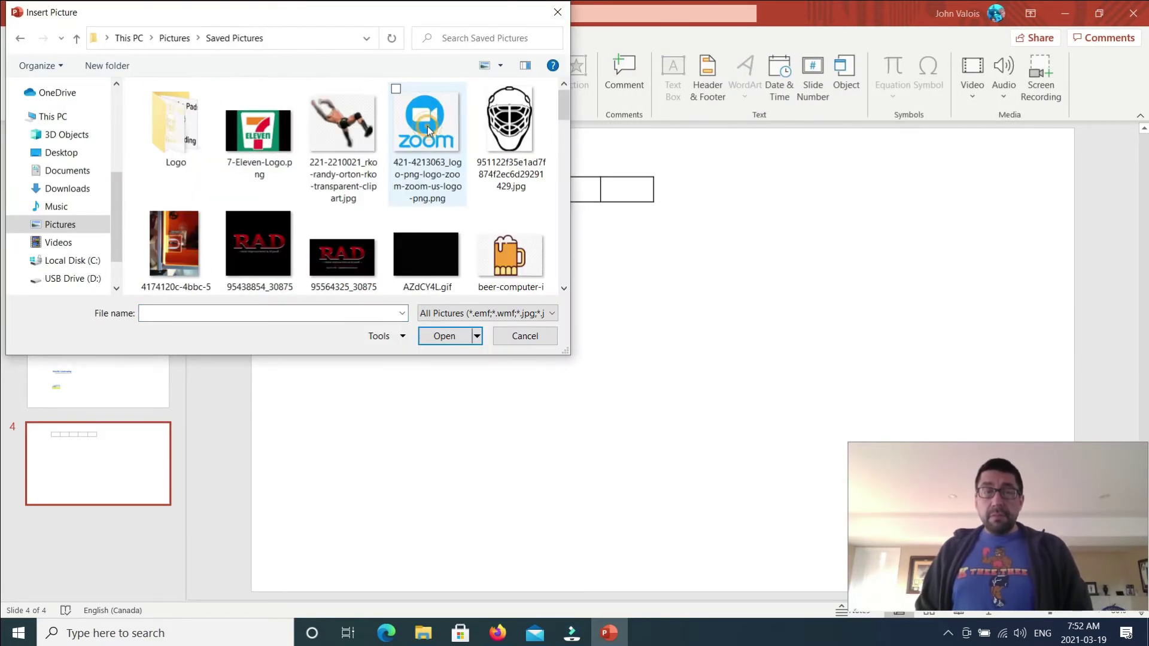
left_click_drag(564, 105, 561, 180)
left_click(426, 200)
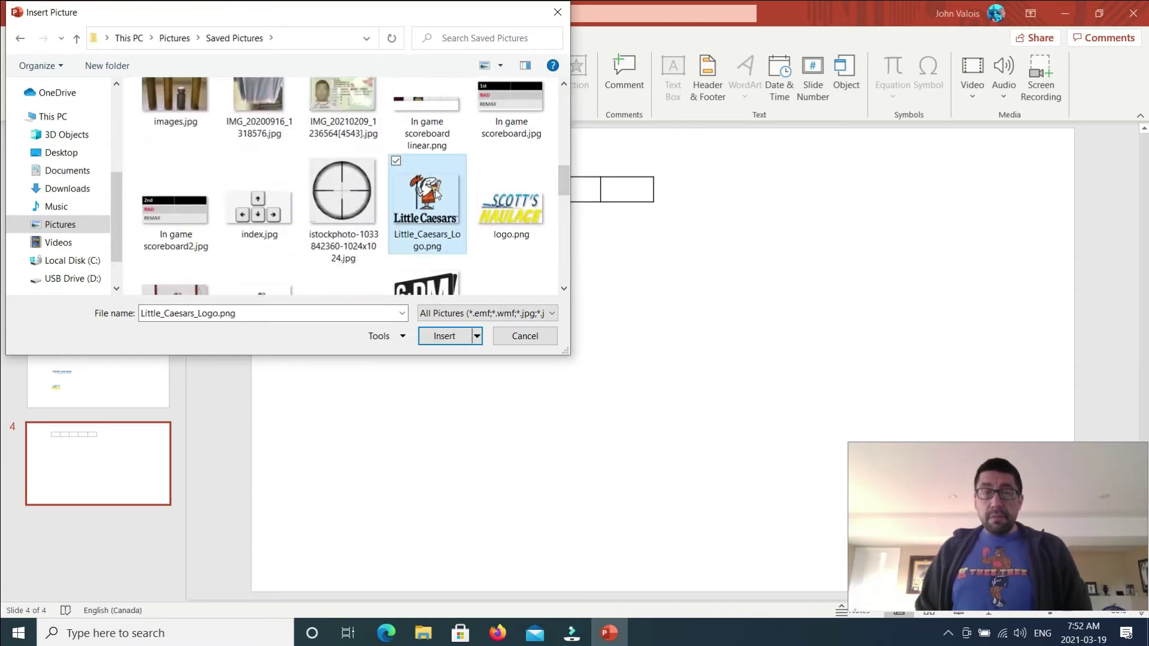
left_click(443, 335)
left_click_drag(779, 271, 539, 173)
left_click_drag(526, 185, 531, 185)
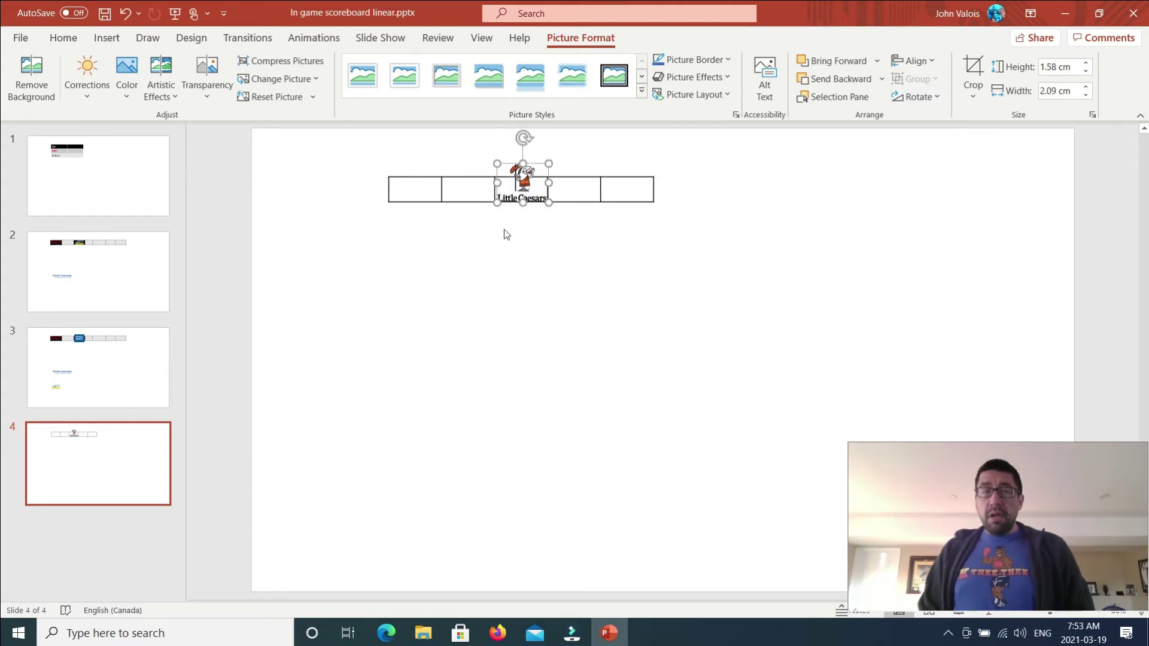
left_click(504, 234)
Step: Insert the RAD logo and shrink it into the first table cell
left_click(106, 38)
left_click(113, 85)
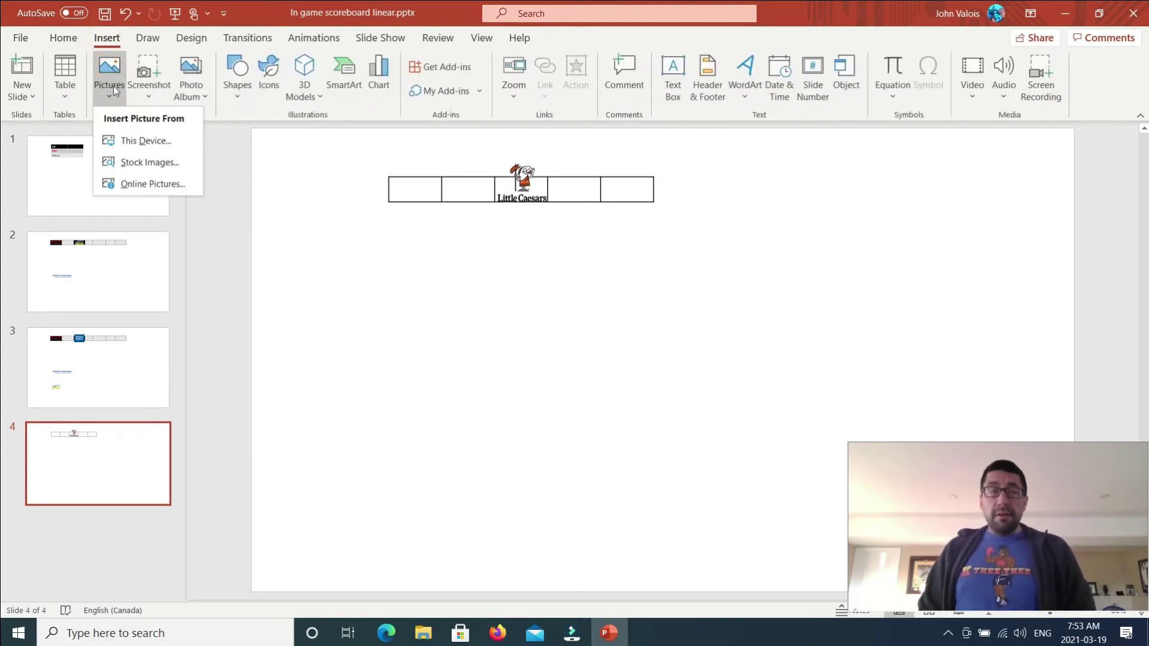
left_click(145, 141)
left_click_drag(565, 103, 561, 202)
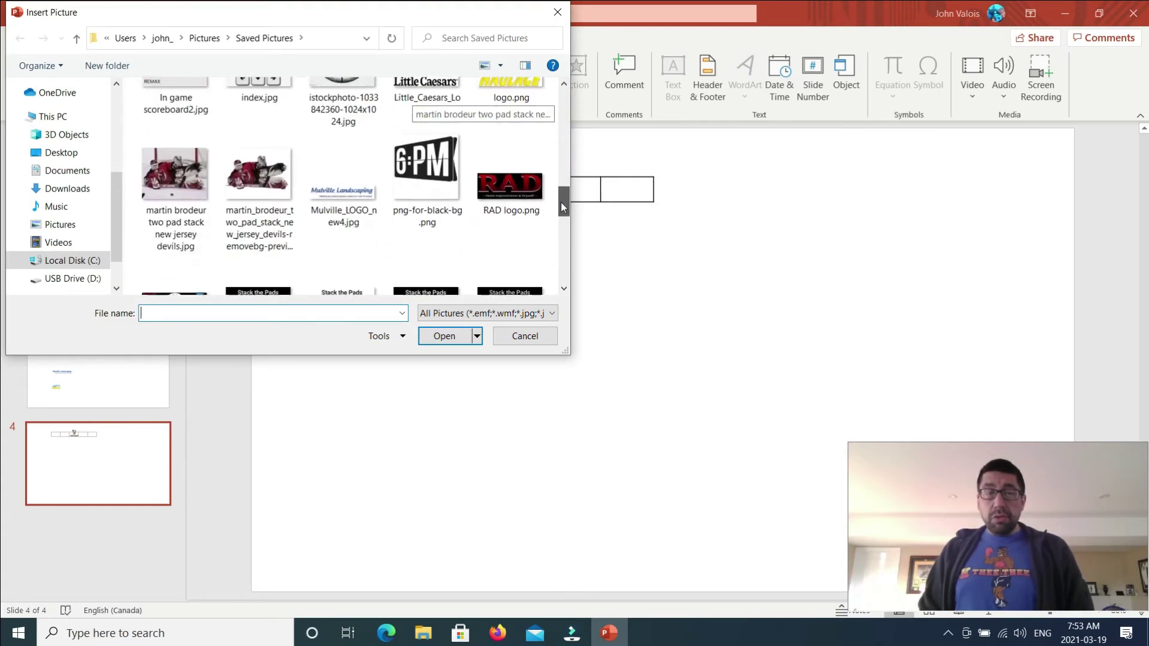
left_click(509, 187)
left_click(439, 337)
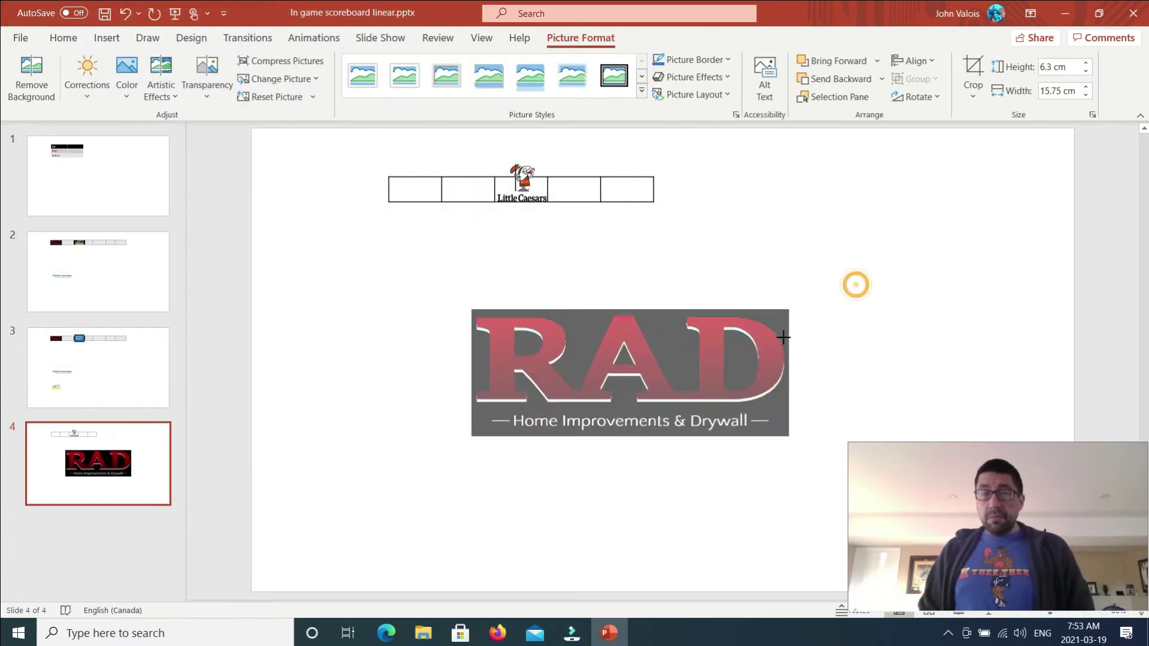
left_click_drag(788, 310, 401, 210)
left_click(433, 220)
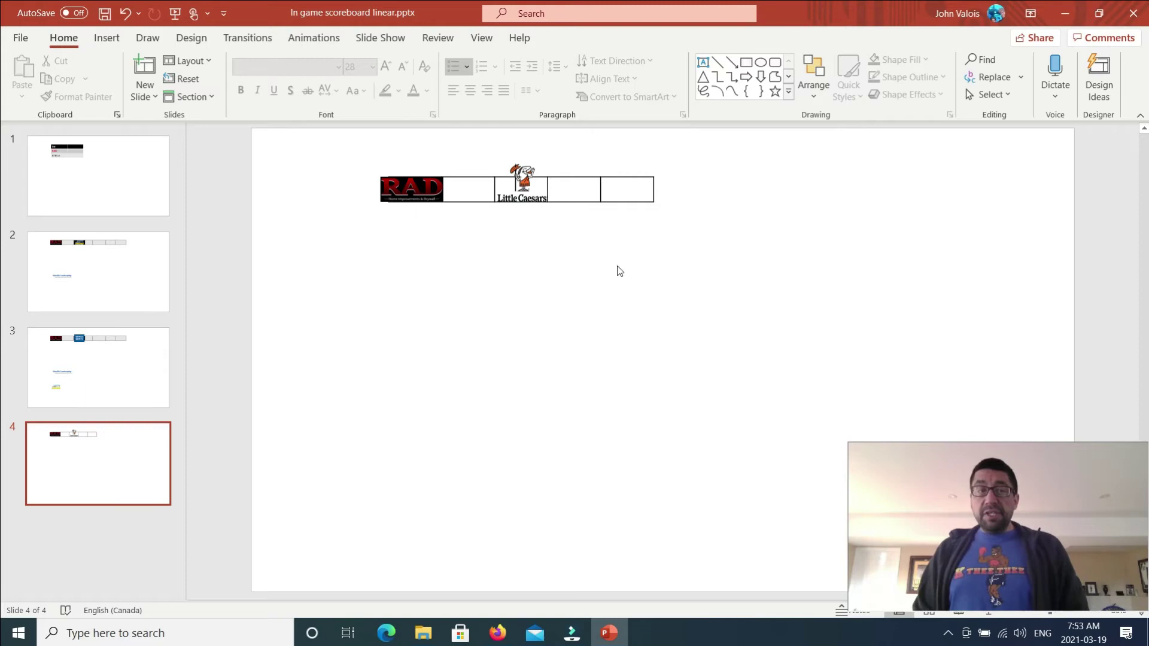
Step: Save In game scoreboard linear.pptx to this PC and check slide 3
left_click(21, 38)
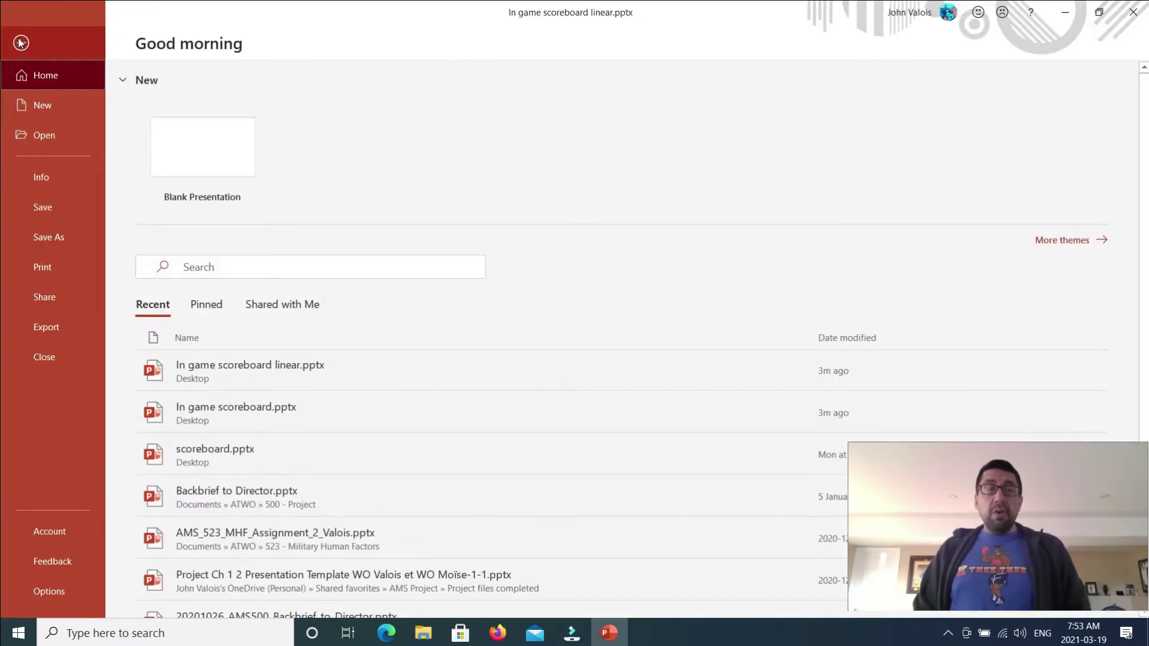
left_click(44, 210)
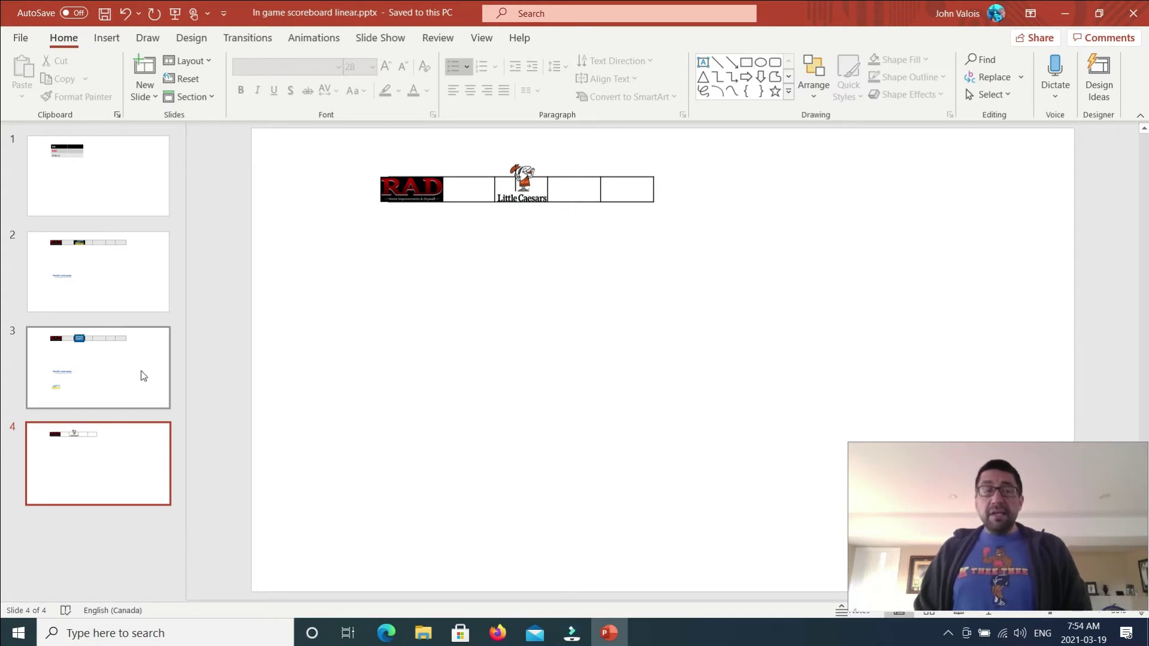
left_click(111, 395)
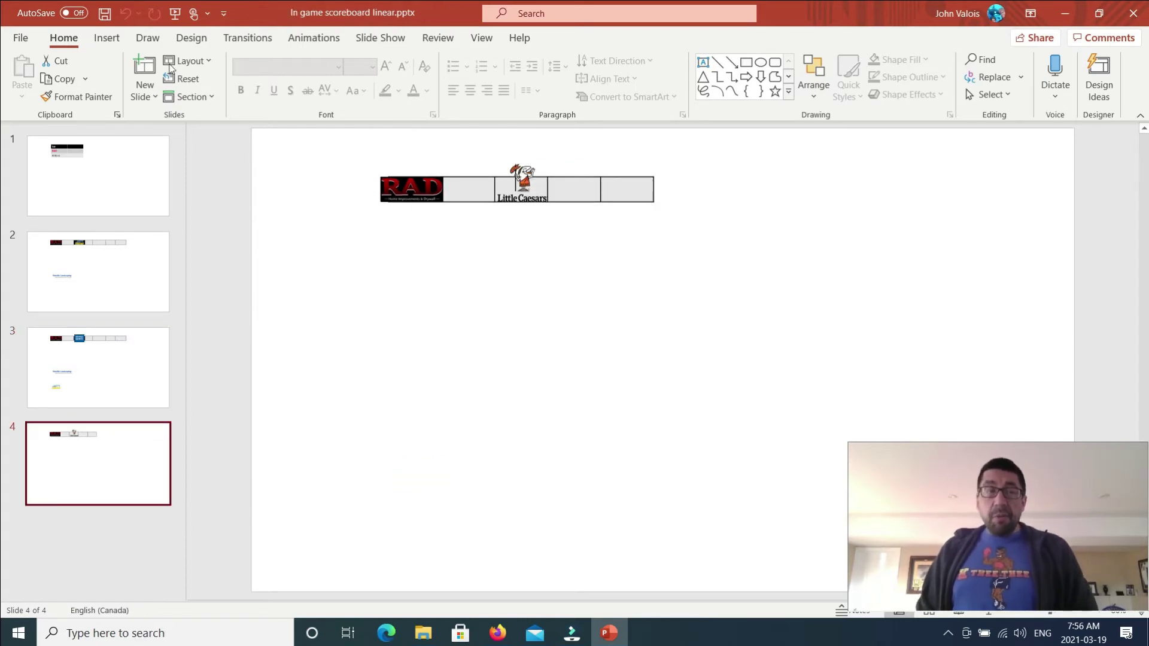
Step: Export only slide 4 as PNG 'In game scoreboard linear new', then close PowerPoint
left_click(20, 38)
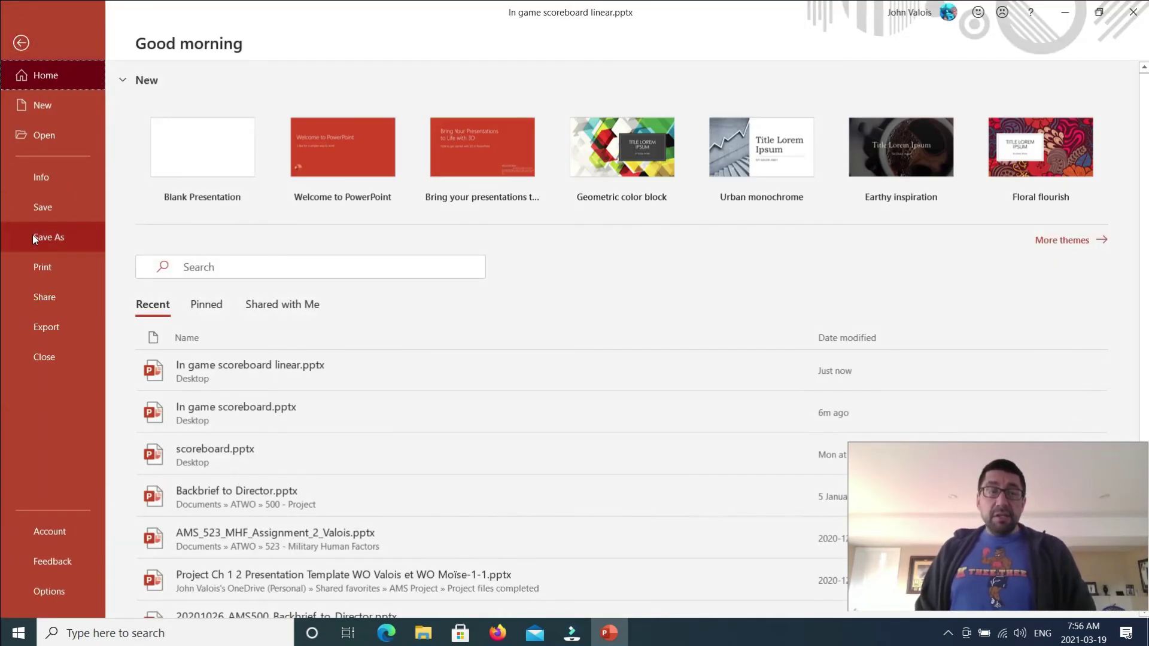
left_click(49, 236)
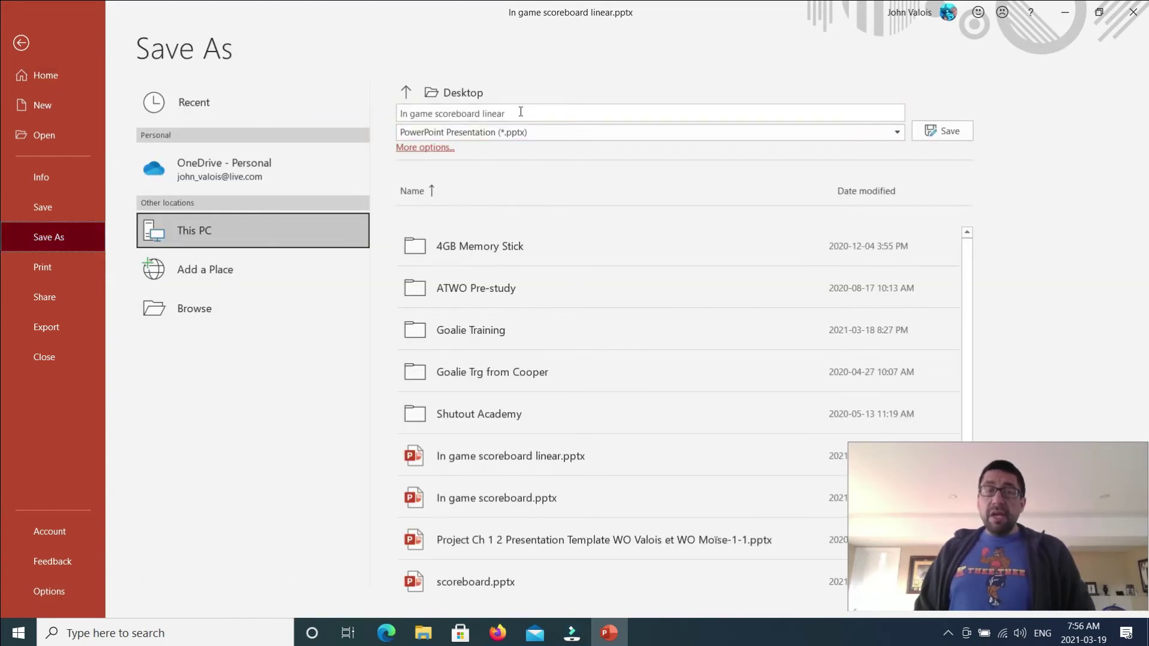
left_click(521, 111)
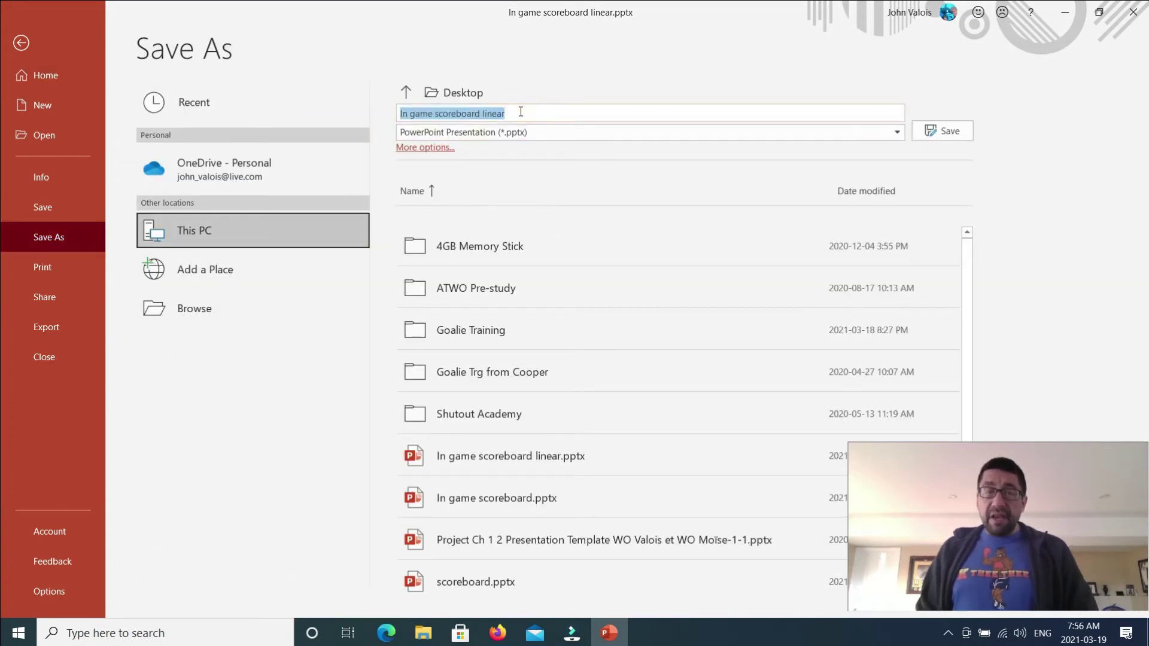
left_click(520, 112)
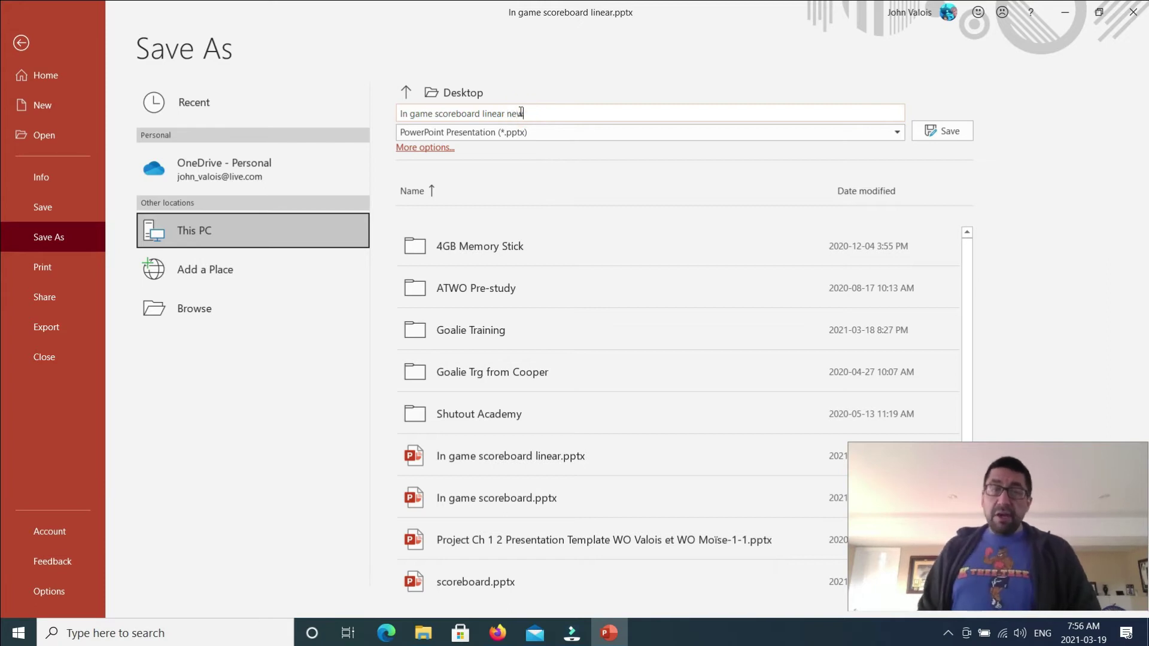
left_click(896, 133)
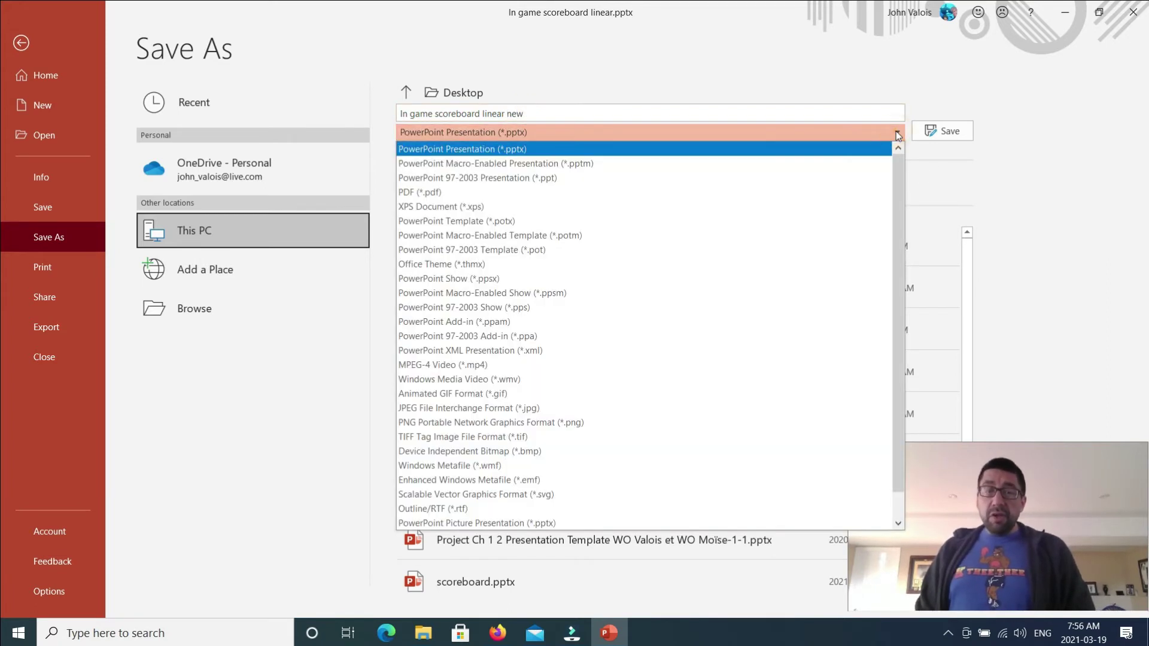
left_click(575, 426)
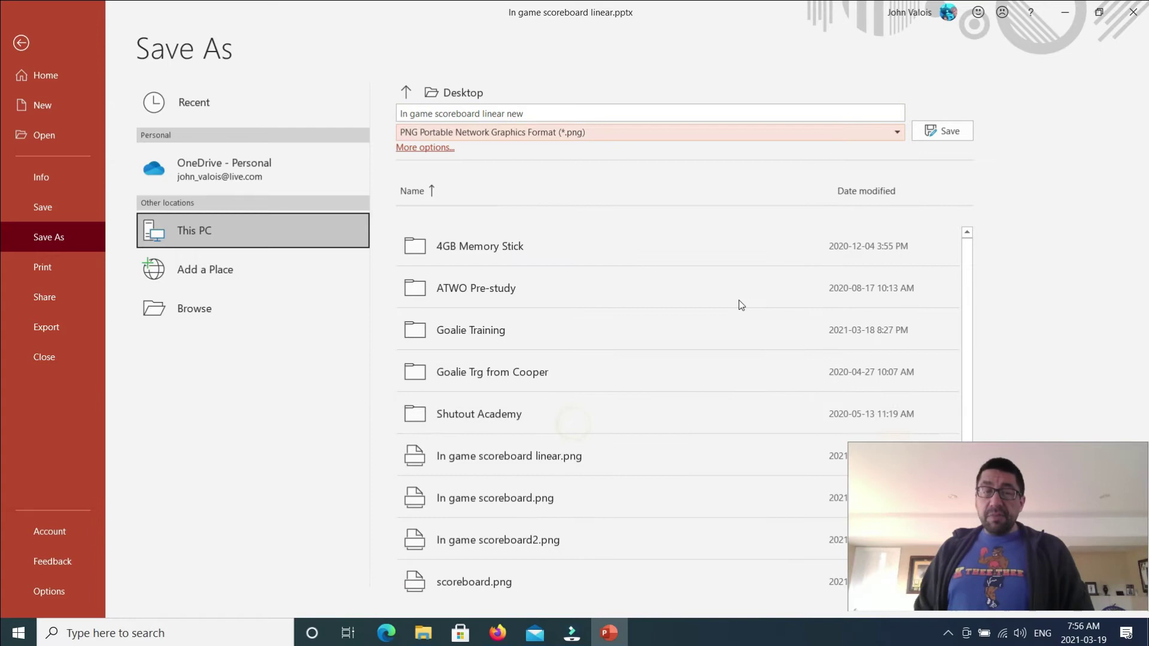
left_click(943, 131)
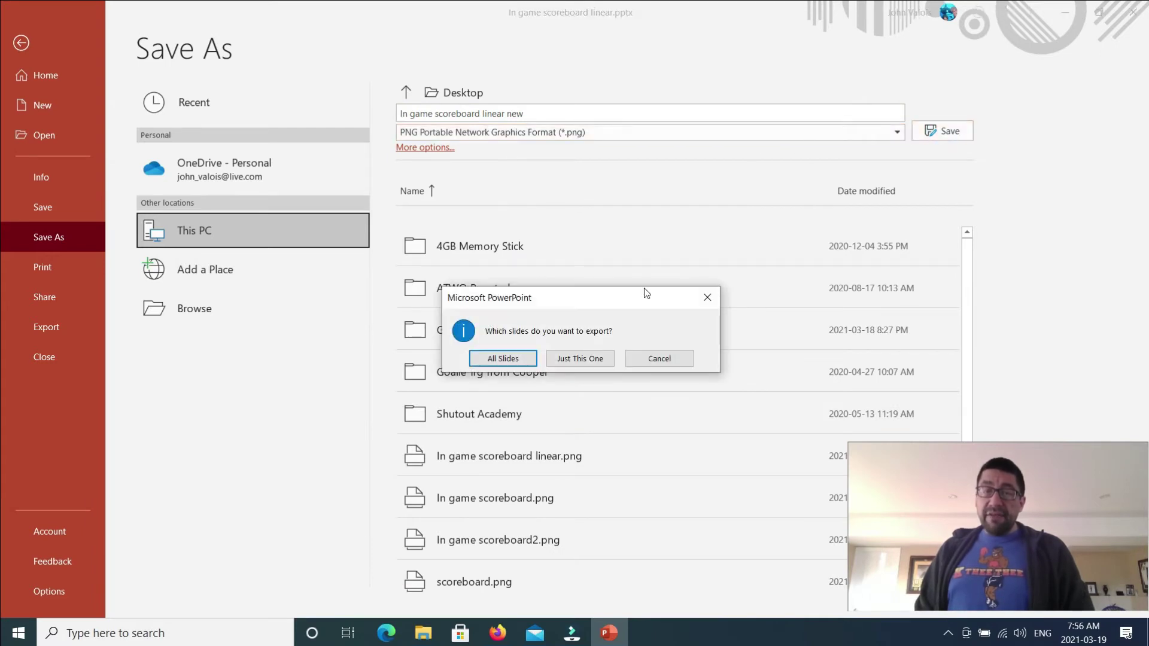
left_click(580, 359)
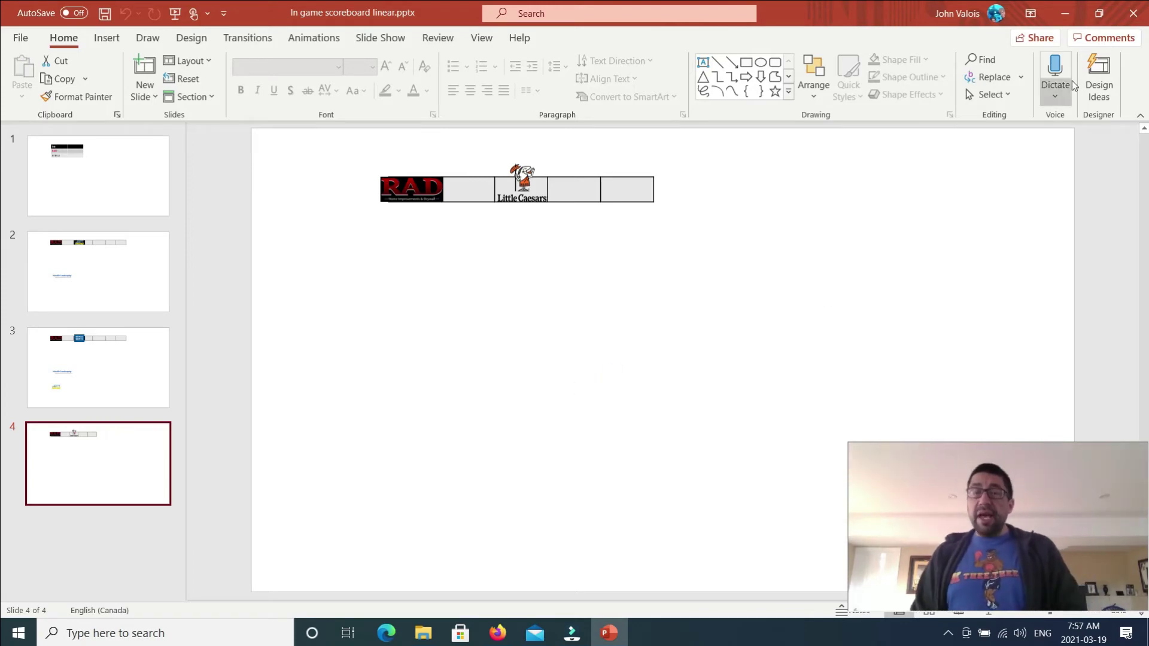
left_click(1133, 13)
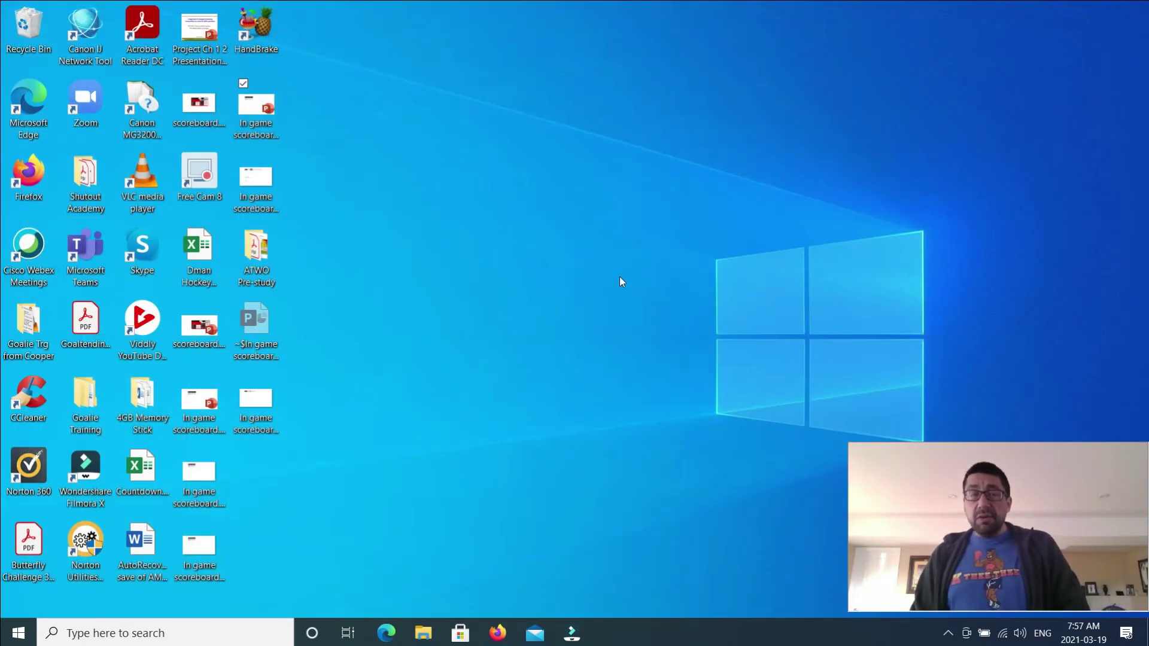
Step: Import In game scoreboard linear new.png from the Desktop into Filmora and unlock track 2
key("alt+Tab")
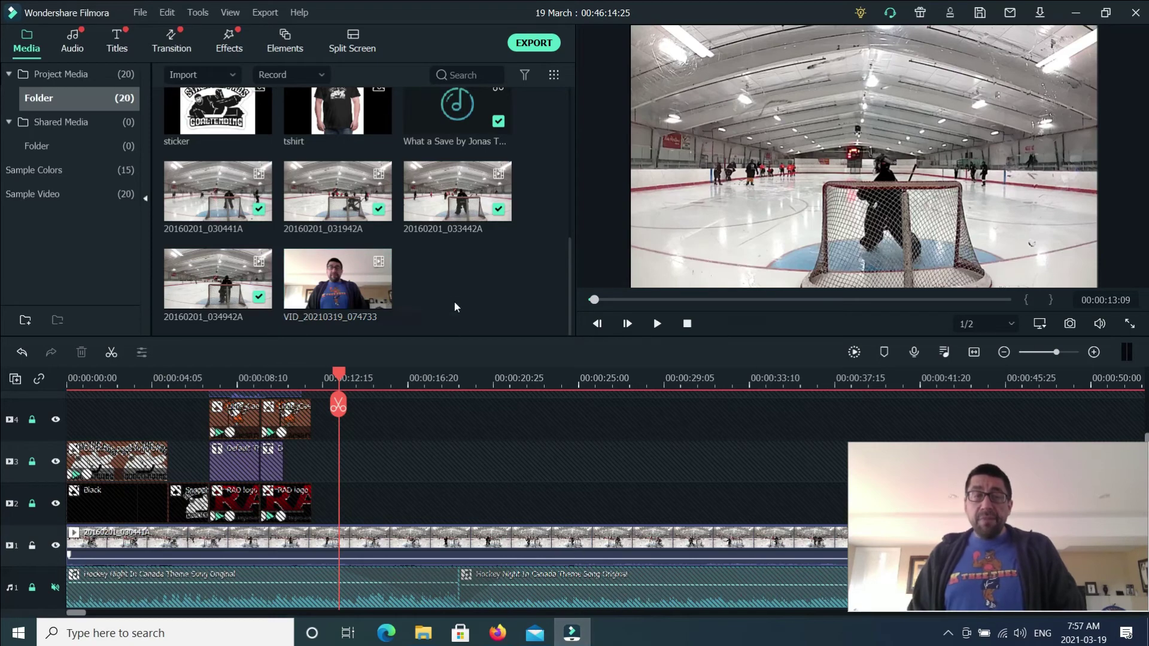
double_click(454, 302)
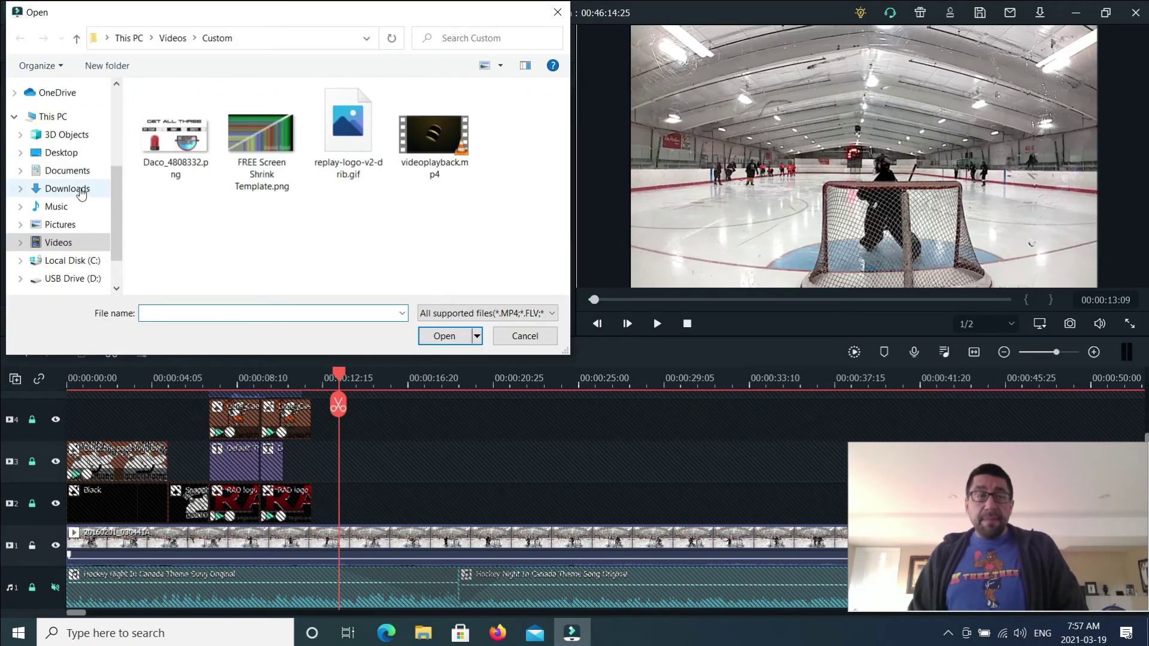
left_click(73, 155)
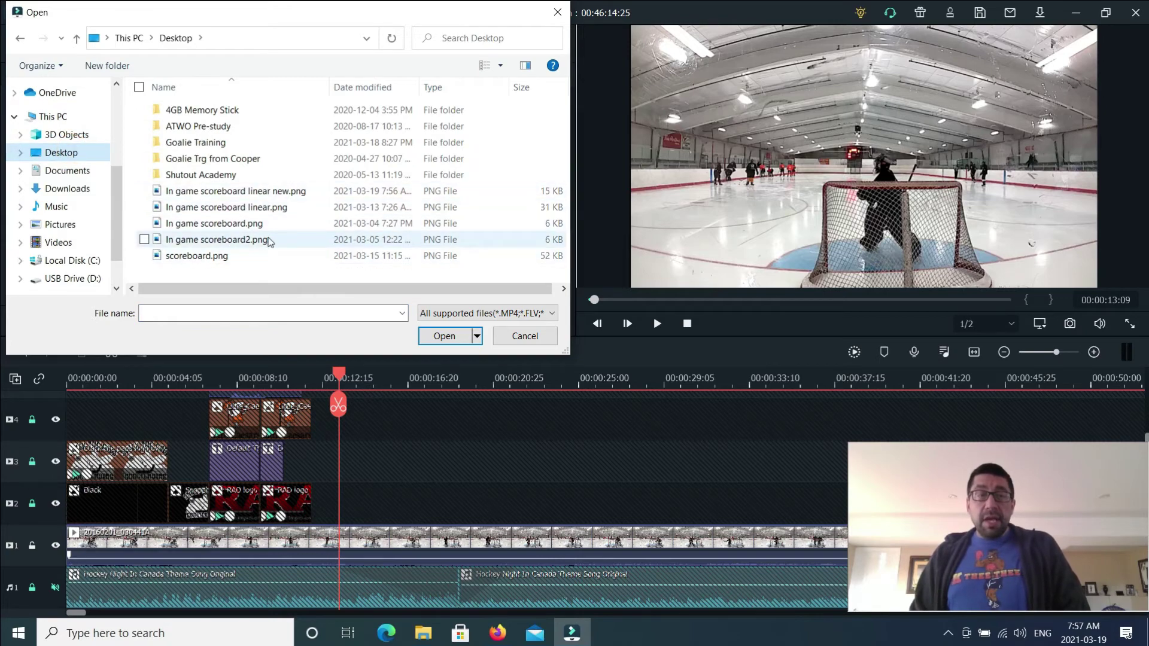
left_click(232, 194)
left_click(445, 335)
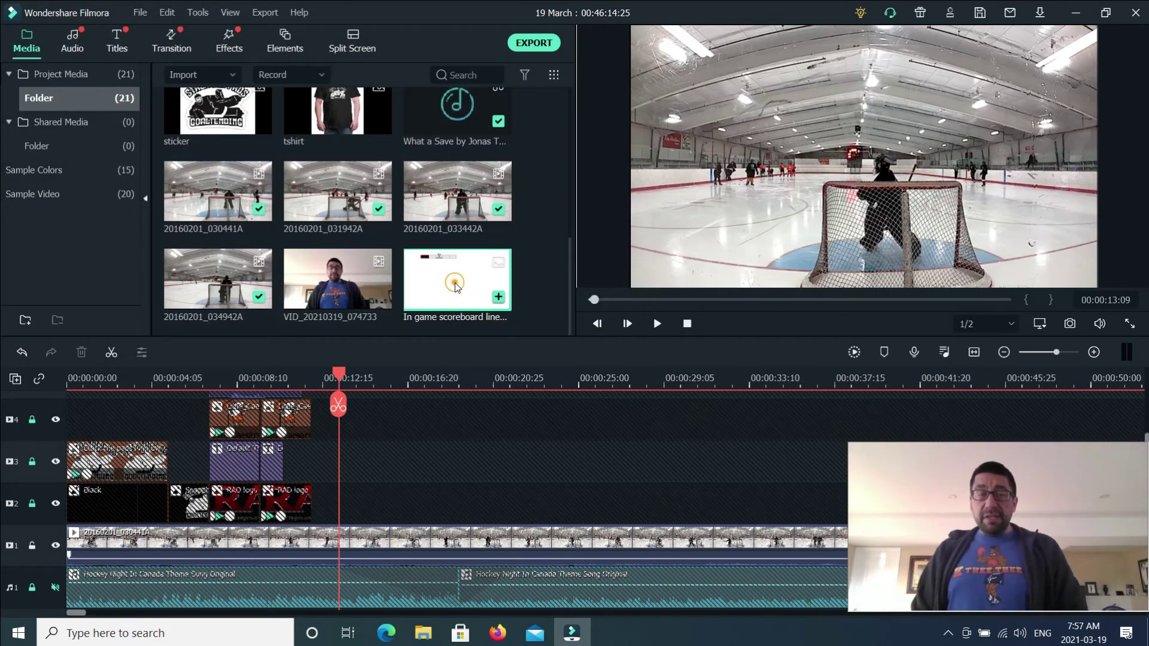
left_click(33, 504)
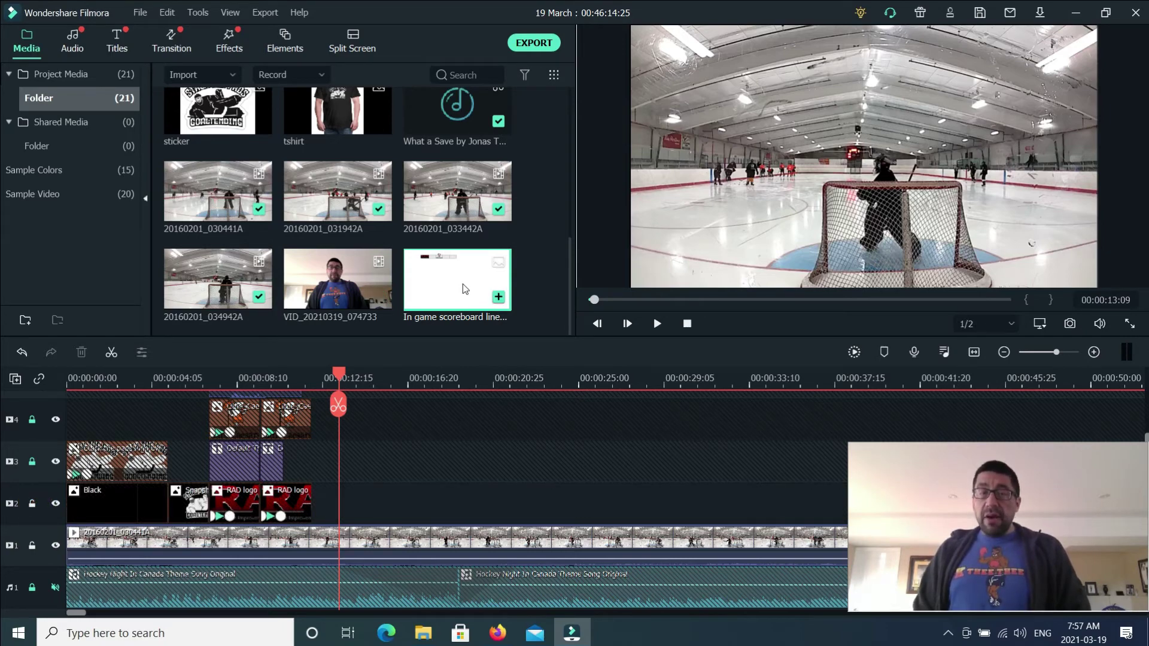
Step: Place the scoreboard PNG on track 2 at about 16 s and custom-crop it to the logo row
left_click_drag(462, 283, 444, 503)
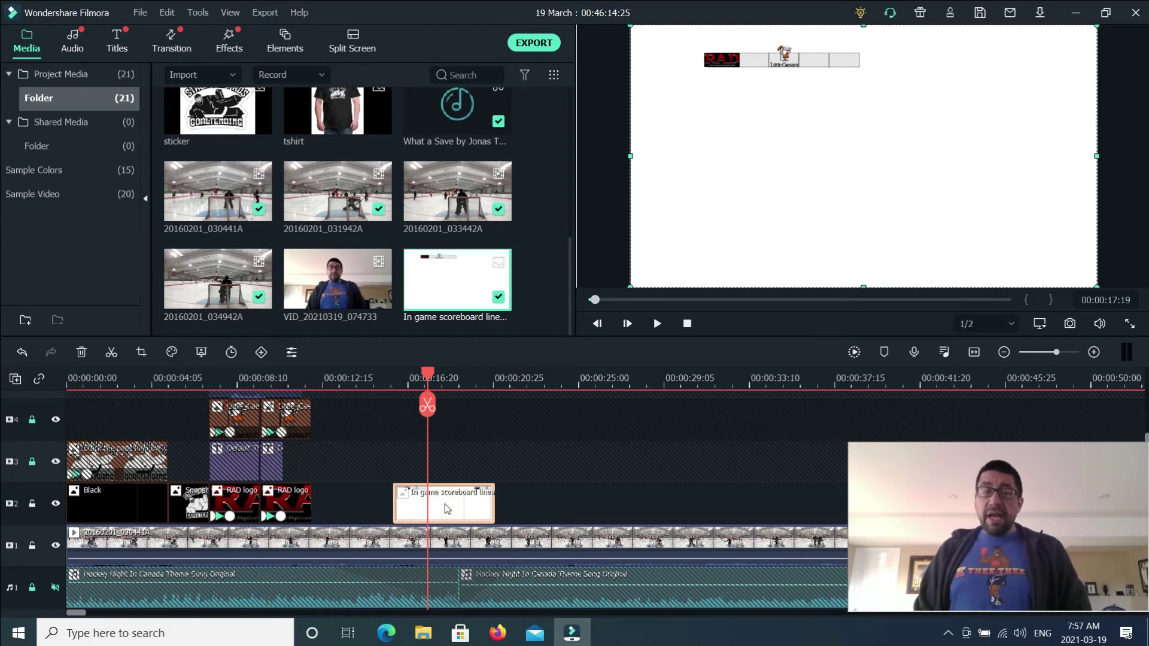
right_click(444, 503)
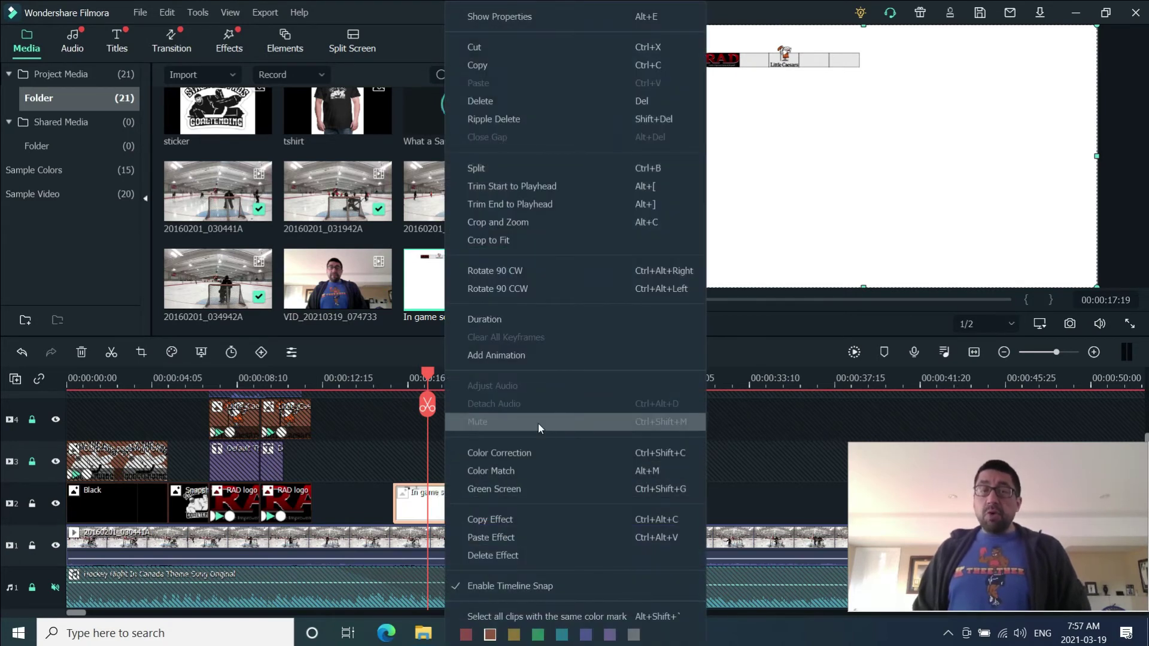
left_click(529, 225)
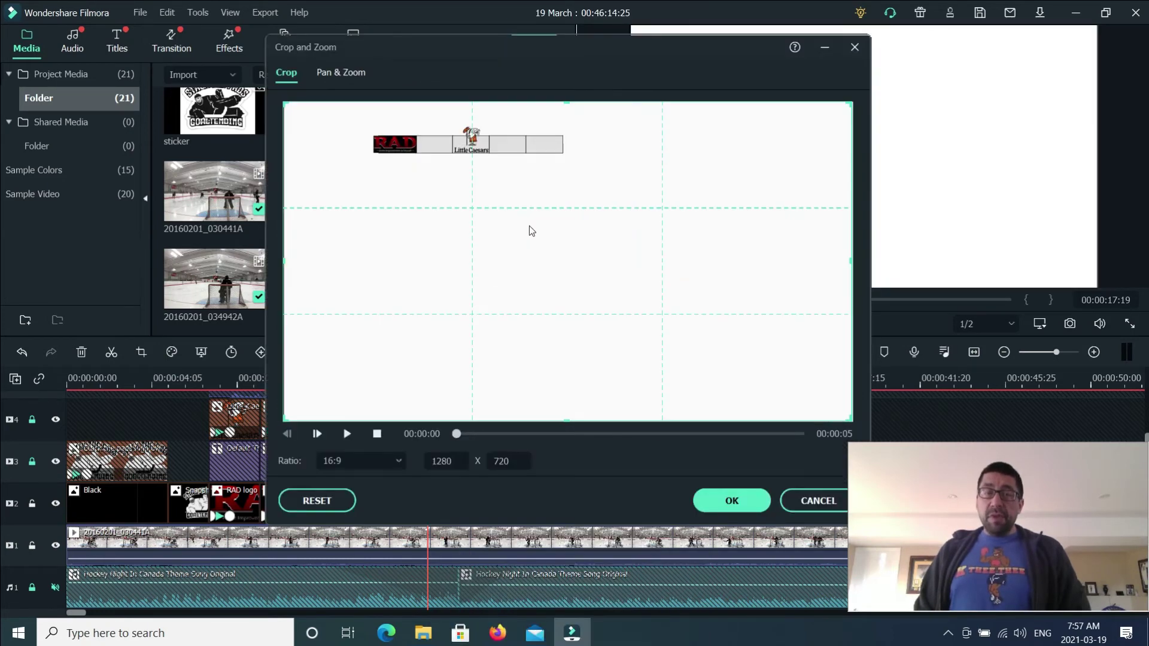
left_click(402, 461)
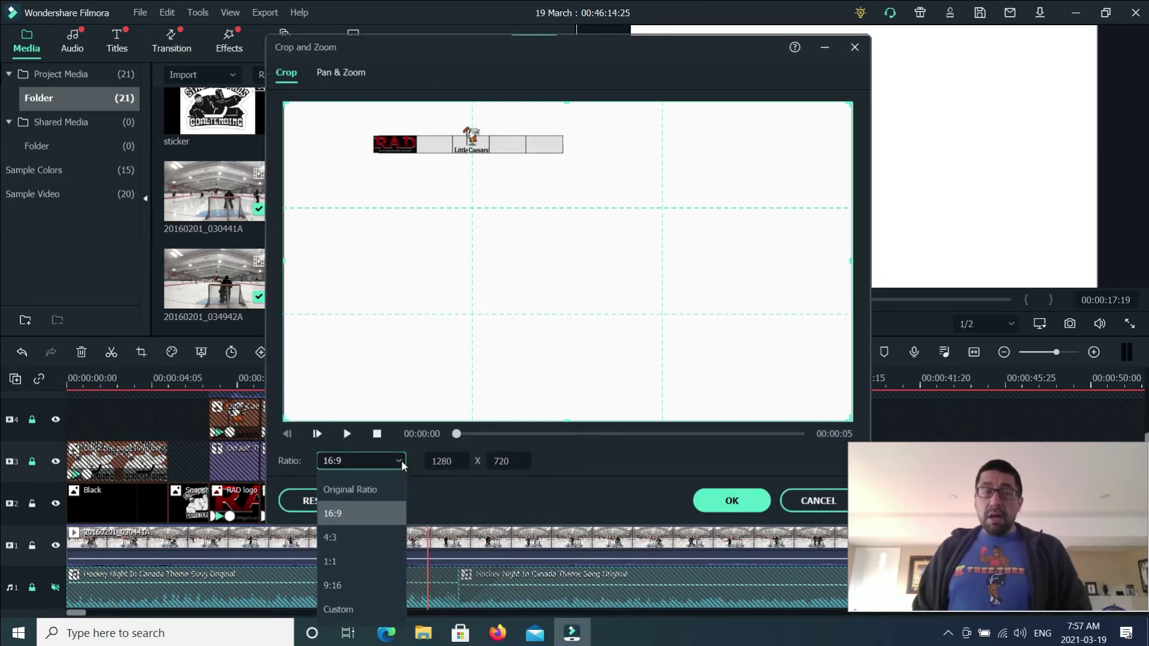
left_click(350, 609)
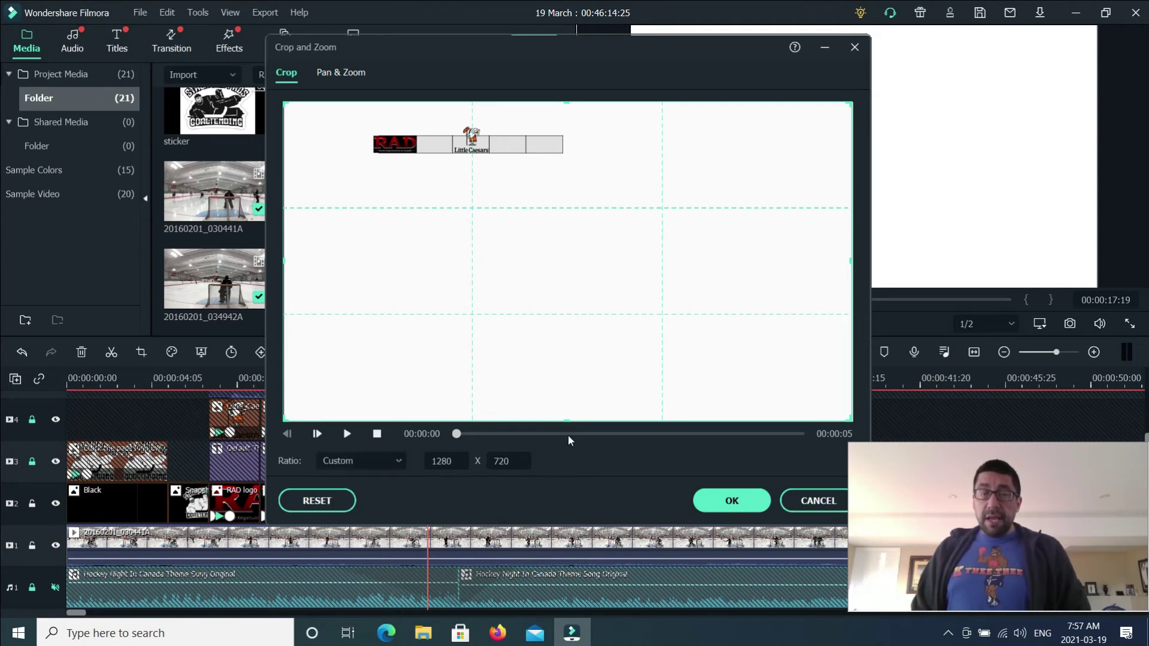
left_click_drag(567, 420, 564, 154)
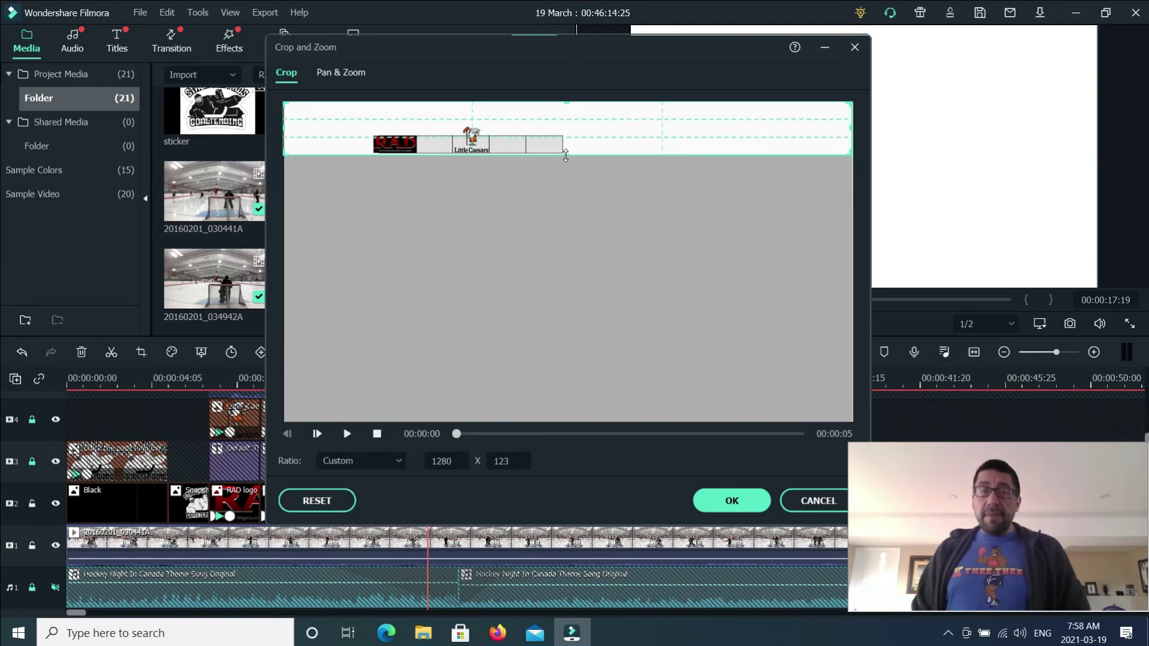
left_click_drag(569, 104, 561, 133)
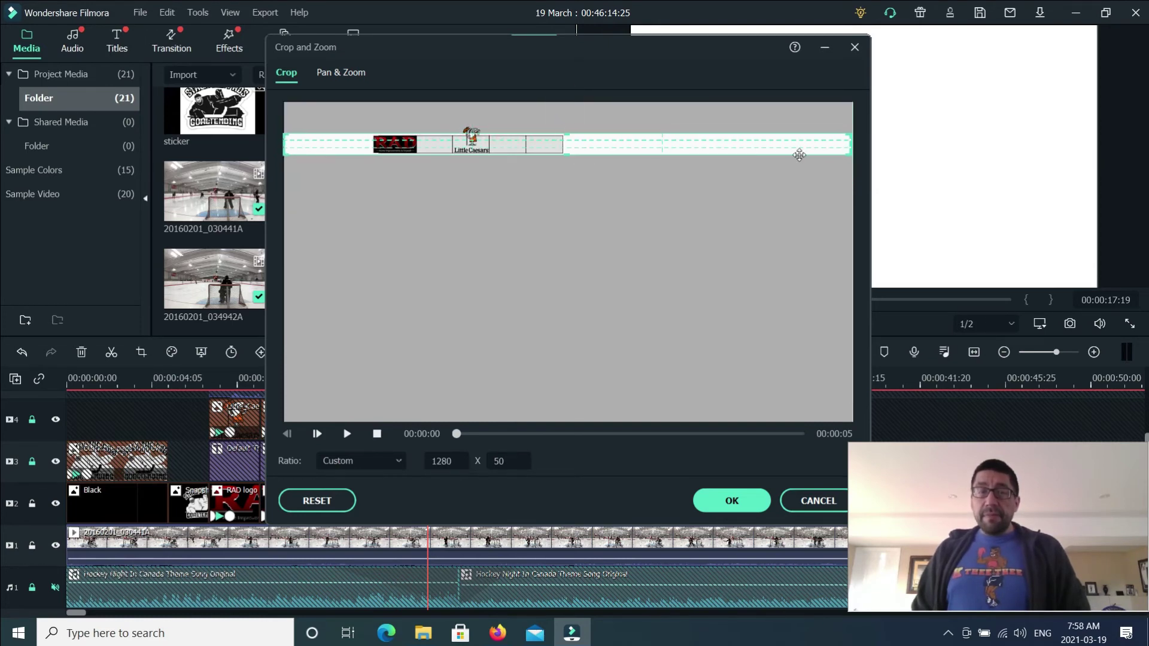
left_click_drag(850, 144, 565, 146)
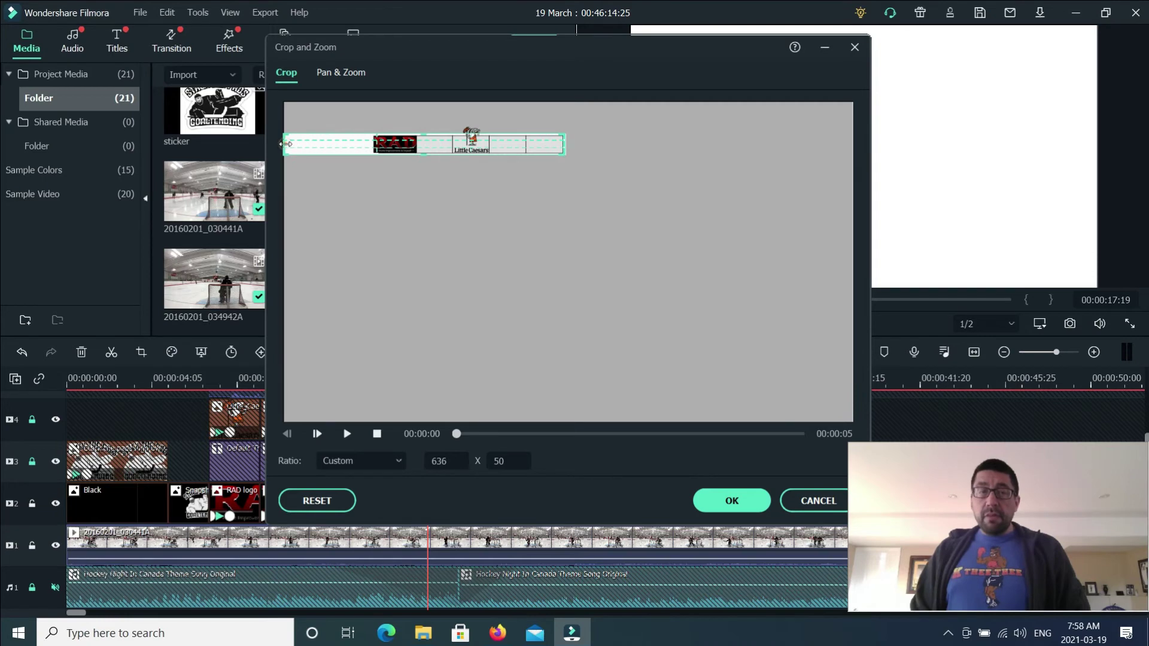
left_click_drag(292, 142, 372, 144)
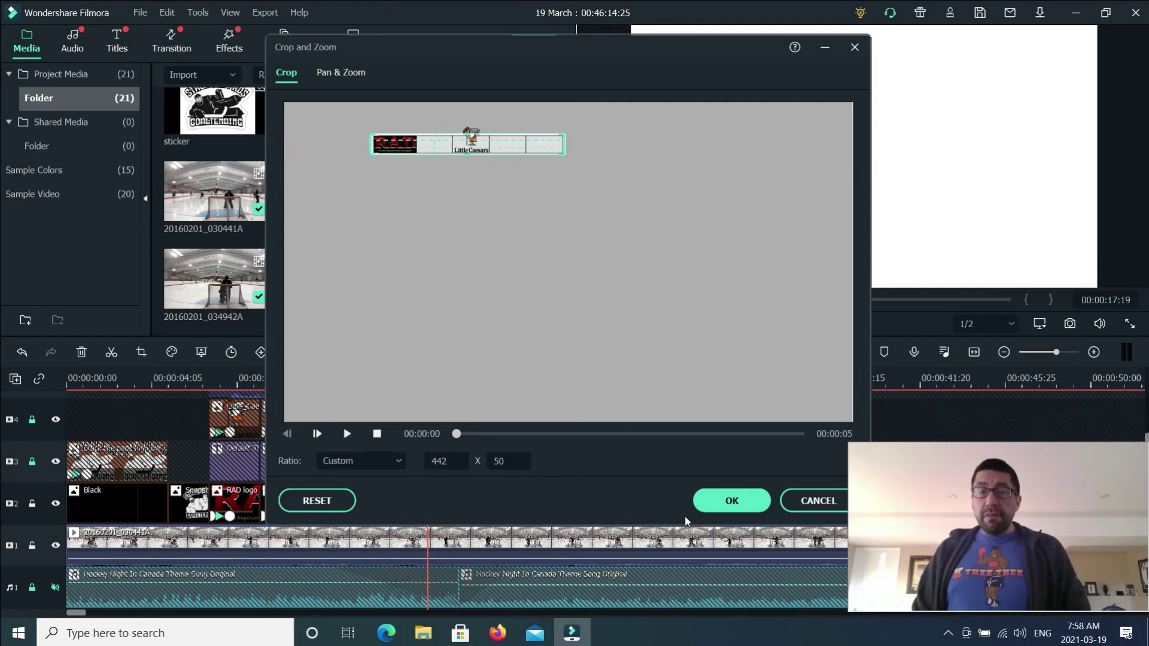
left_click(719, 505)
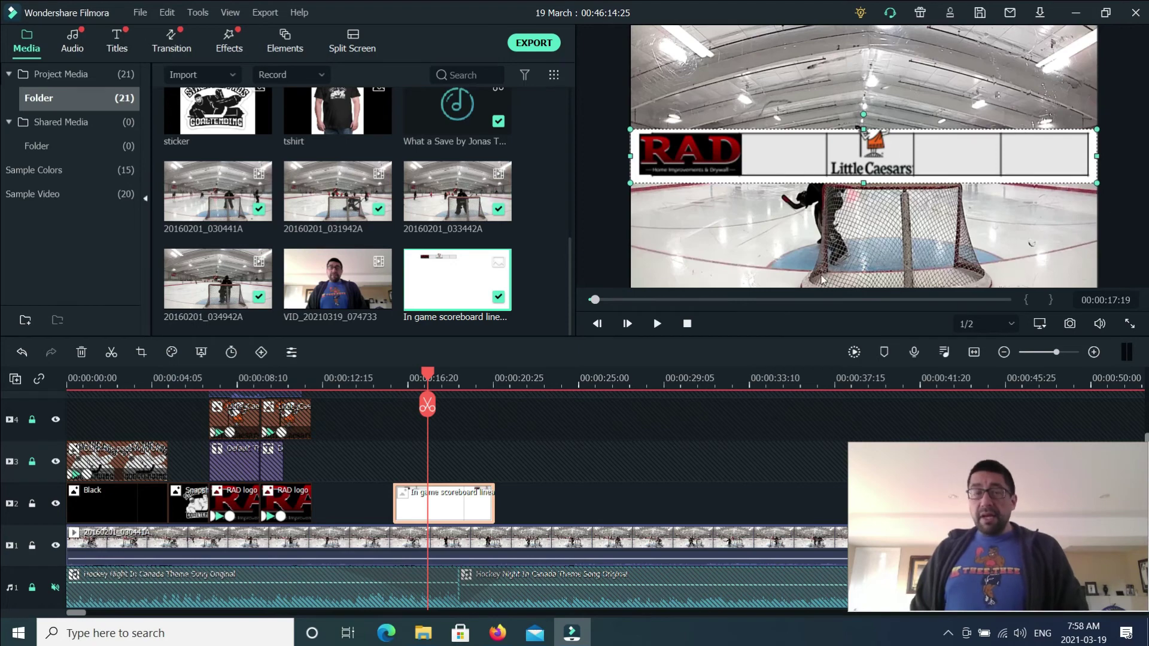
Step: Raise the crop's top edge slightly, then resize the banner and move it to the top-left
right_click(440, 512)
left_click(525, 234)
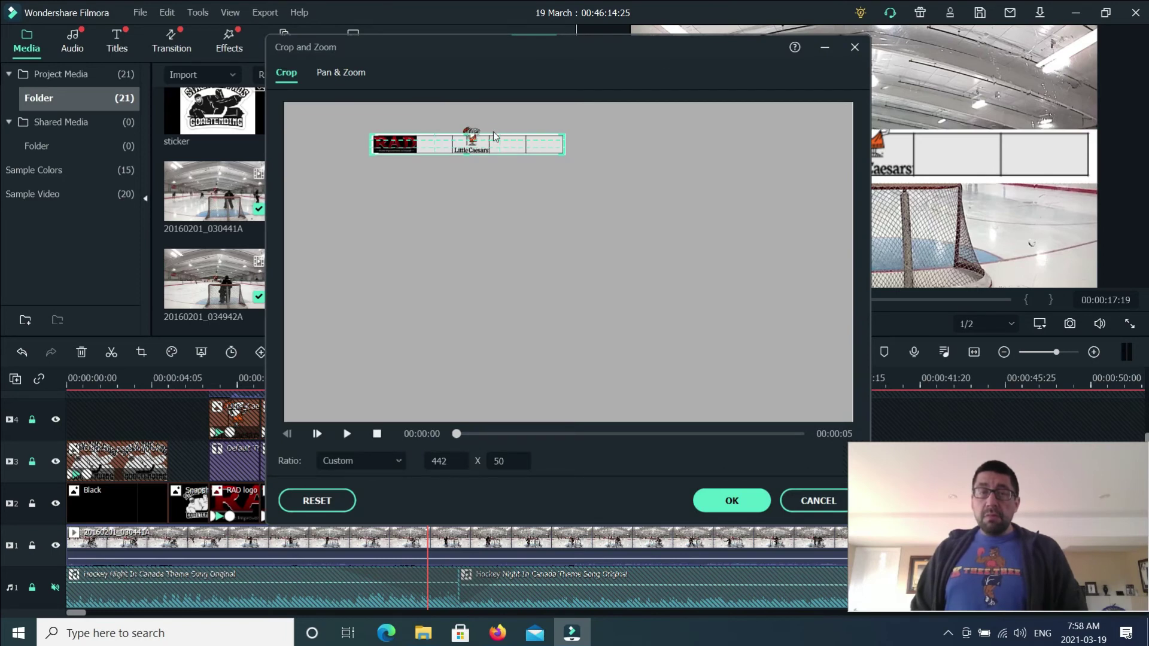
left_click_drag(471, 134, 469, 125)
left_click(731, 501)
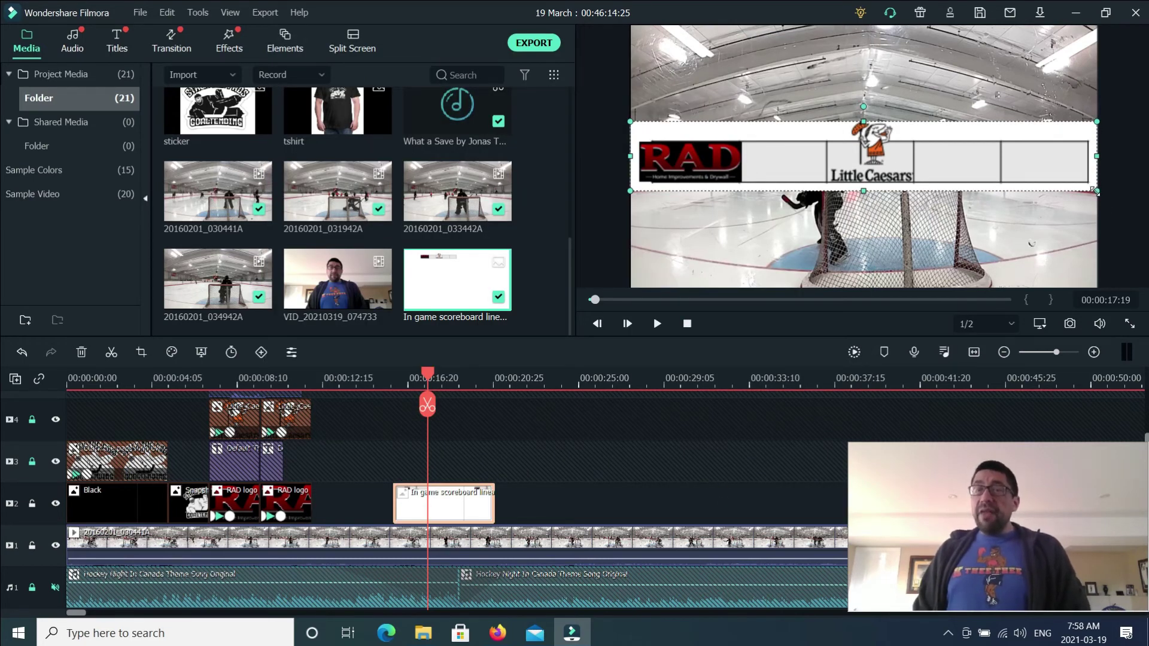
left_click_drag(1096, 191, 776, 57)
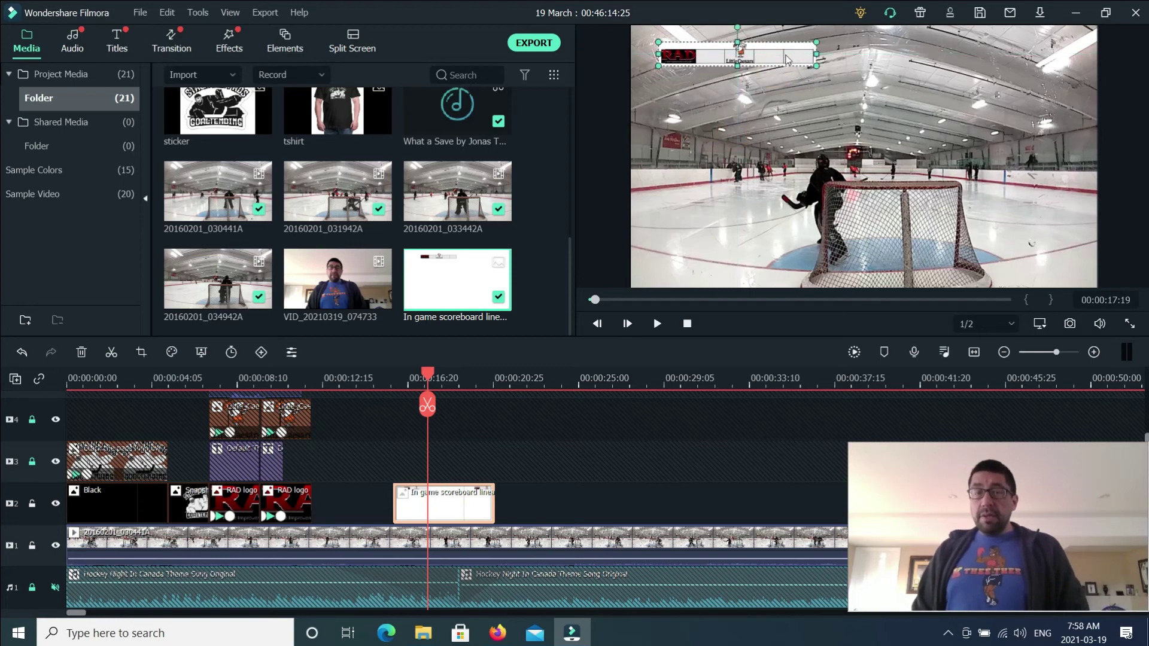
mouse_move(783, 58)
left_mouse_down()
mouse_move(778, 40)
mouse_move(790, 59)
left_mouse_up()
Step: Apply Chroma Key to the scoreboard clip, sampling its white as the removed colour with offset 2
left_click(789, 93)
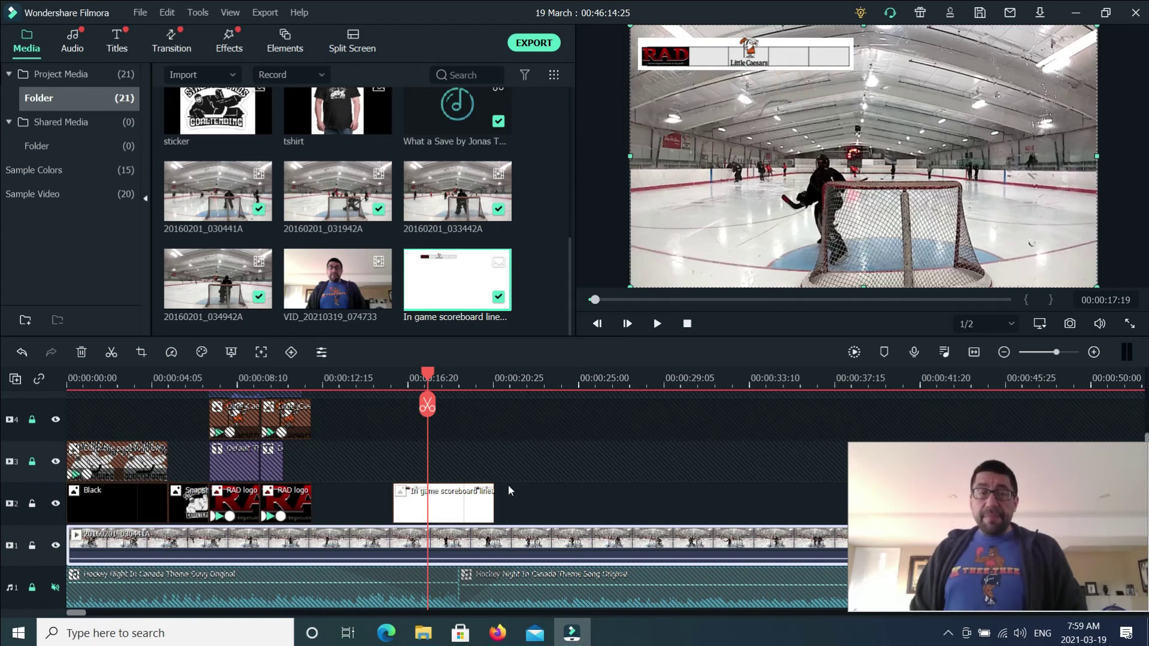
double_click(462, 503)
left_click(29, 38)
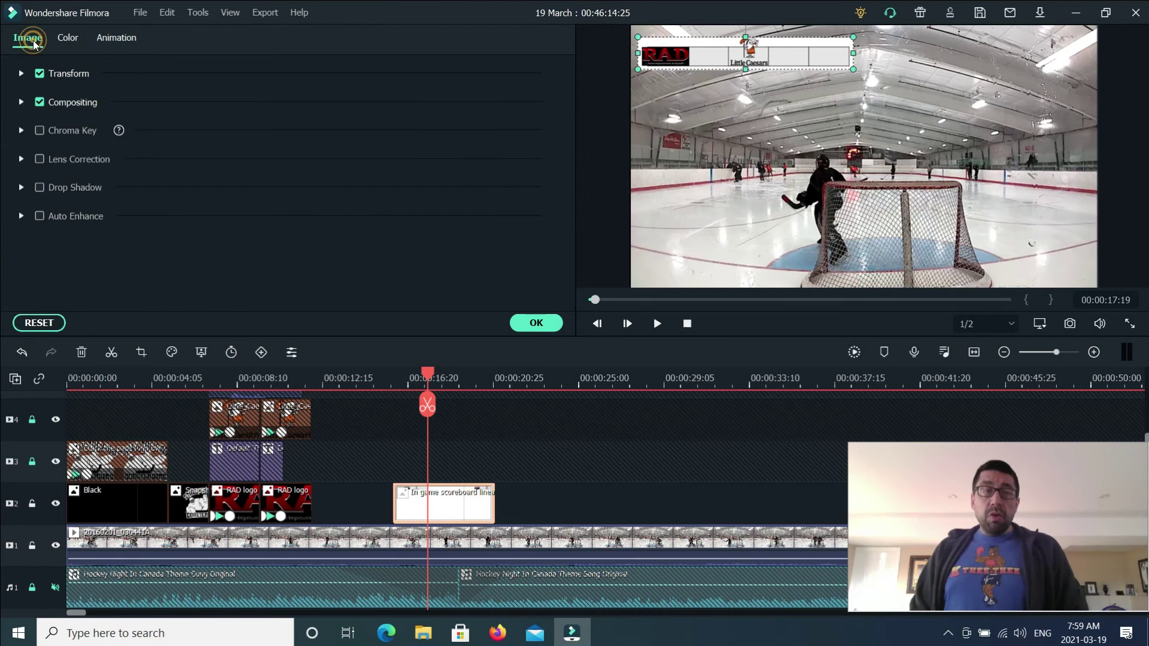
left_click(40, 130)
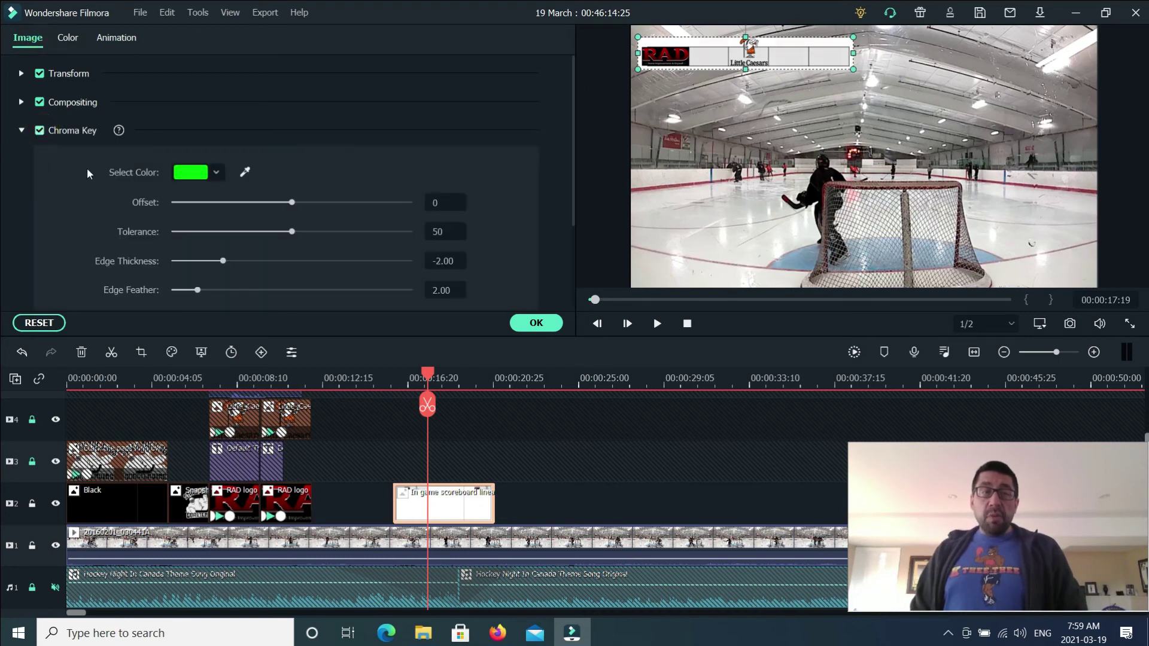
left_click(246, 173)
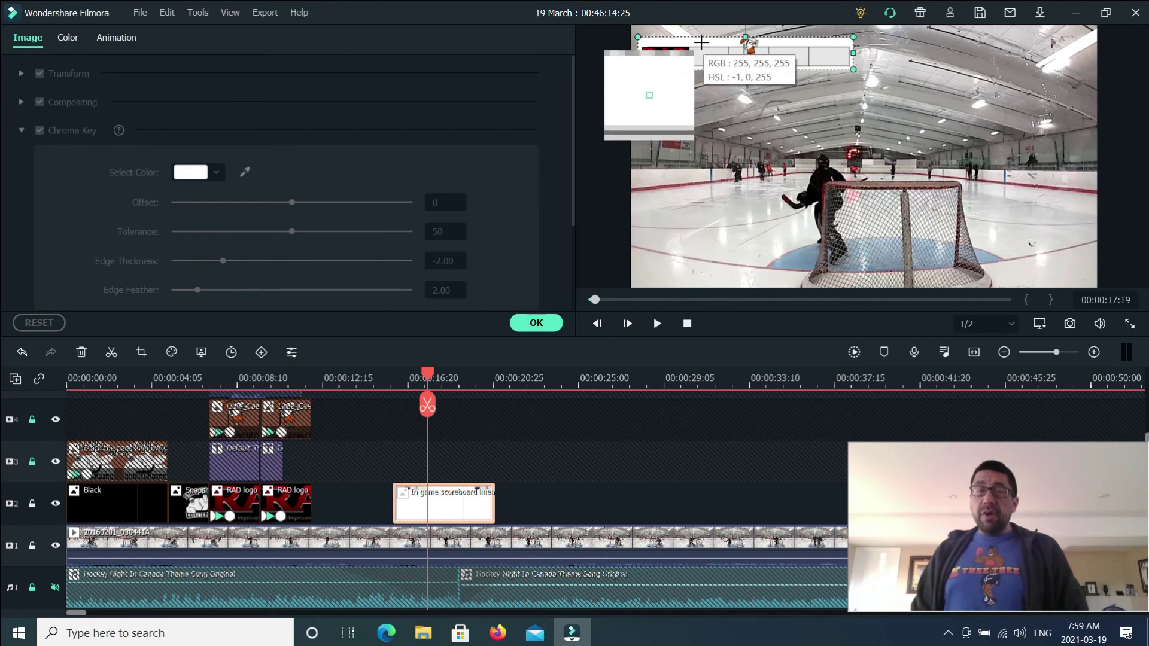
left_click(701, 42)
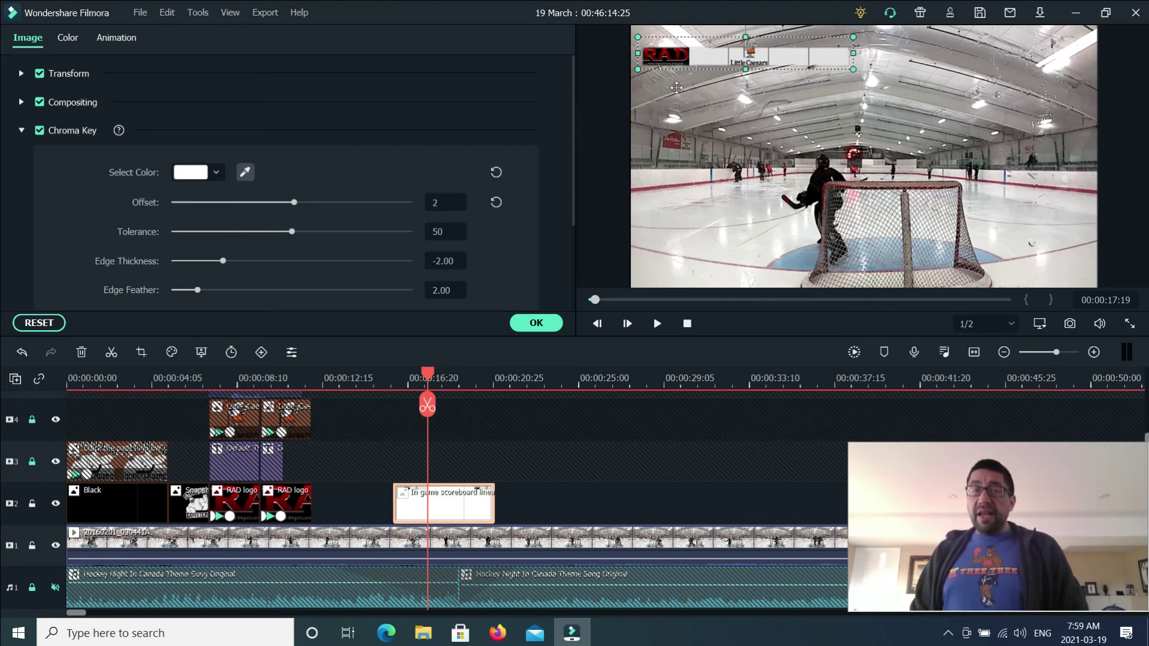
left_click(677, 106)
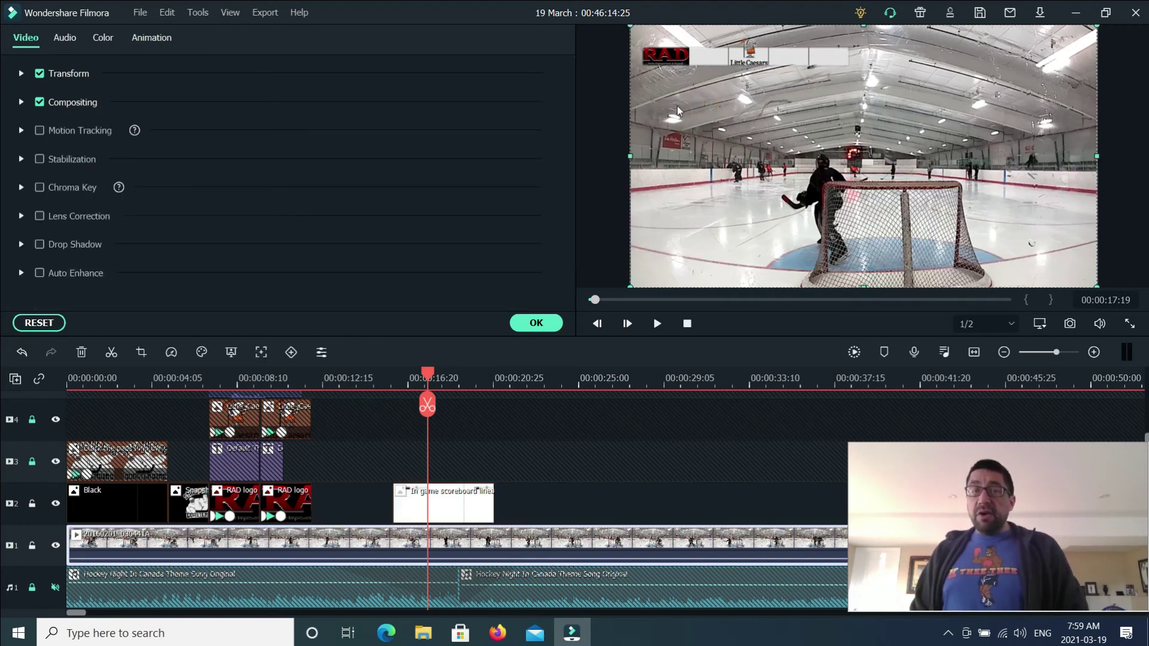
left_click(530, 323)
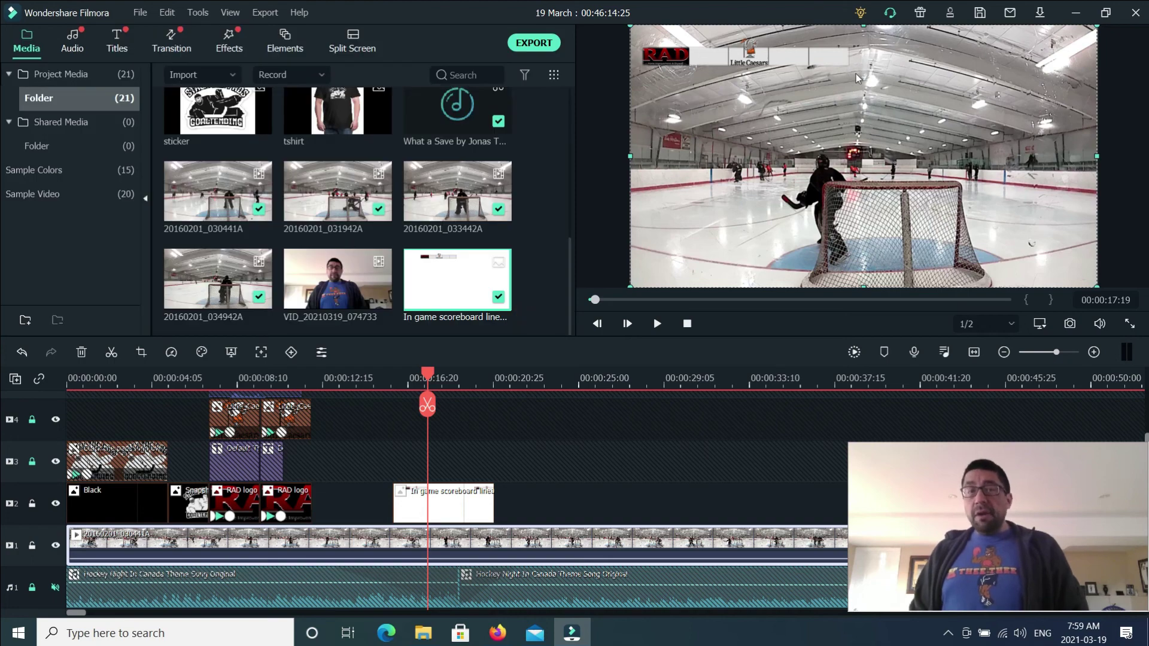
Step: Set the scoreboard's chroma key Edge Thickness to 0.00 and Edge Feather to 5.41
double_click(457, 509)
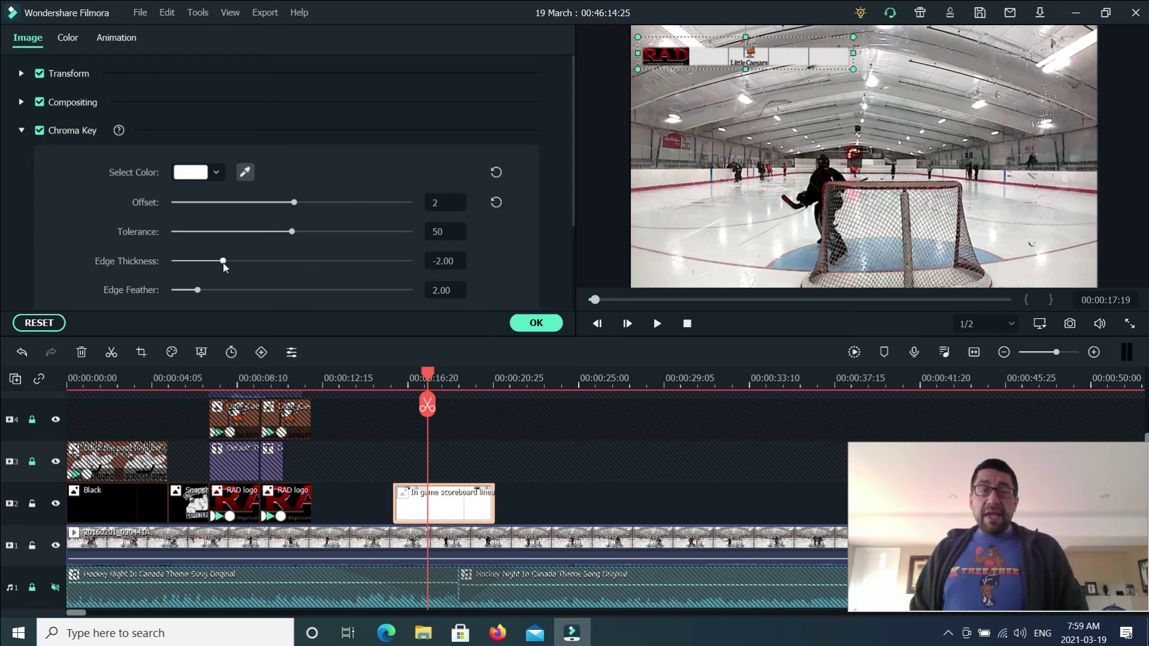
left_click_drag(224, 262, 286, 269)
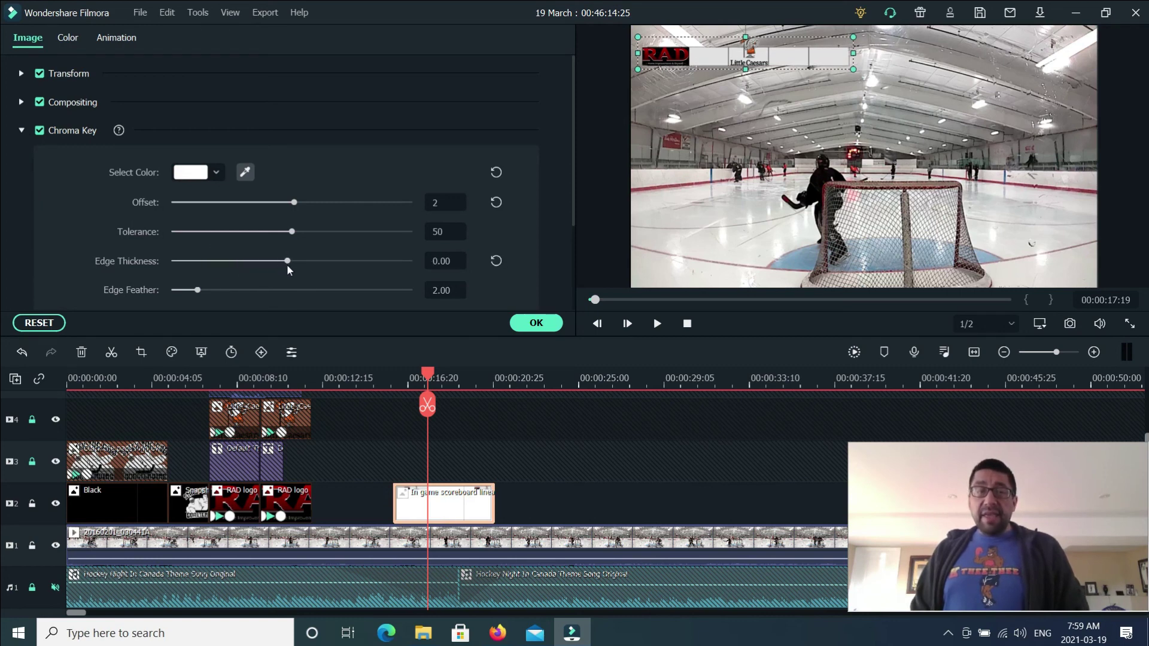
left_click_drag(197, 291, 238, 299)
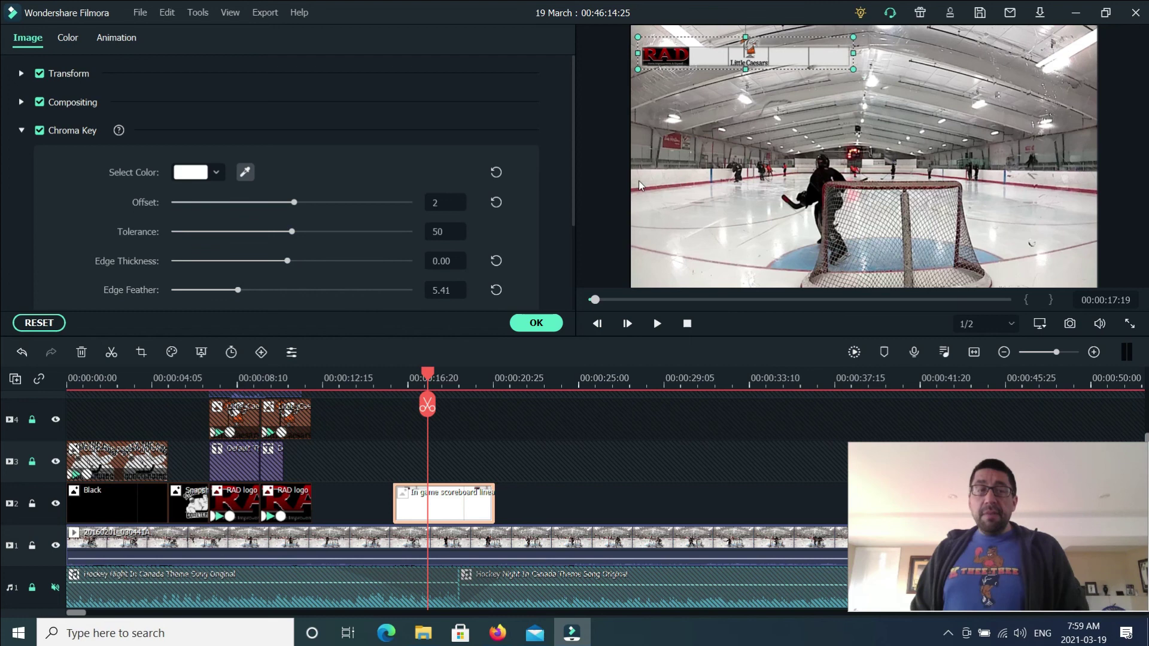
scroll(560, 180, "down", 3)
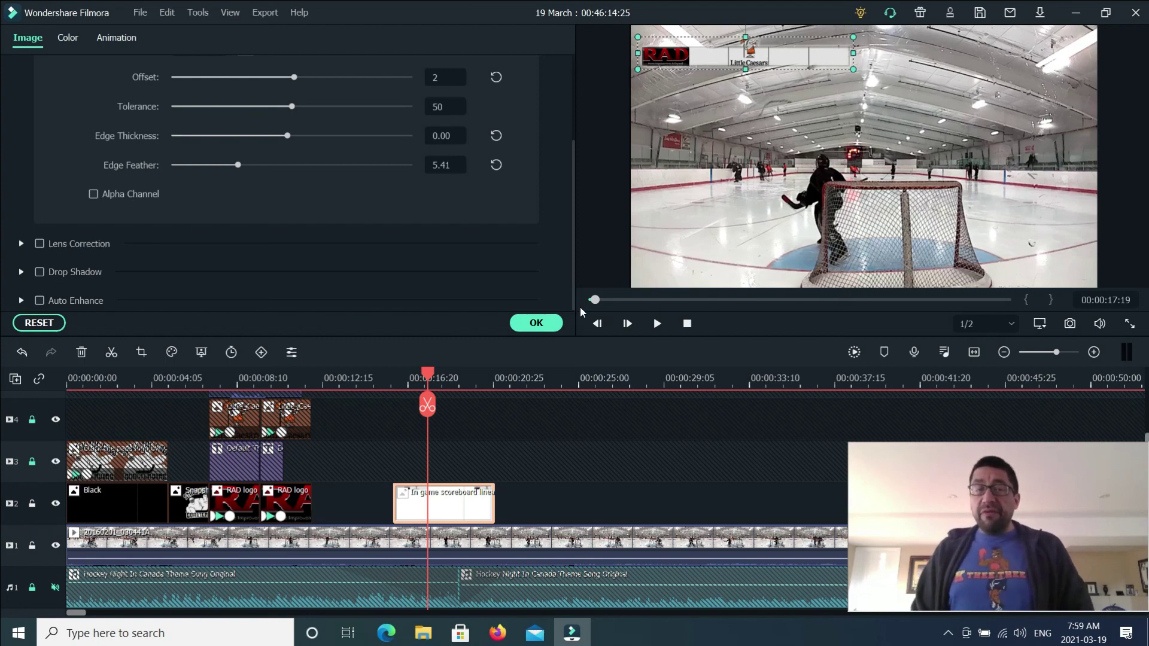
left_click(536, 325)
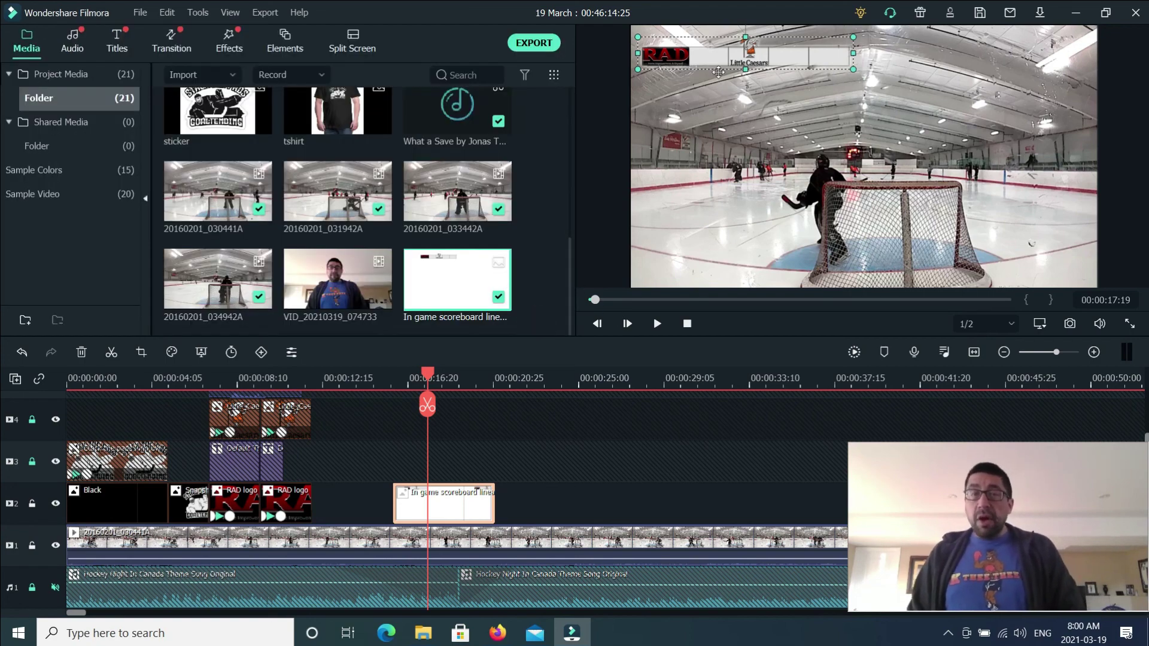